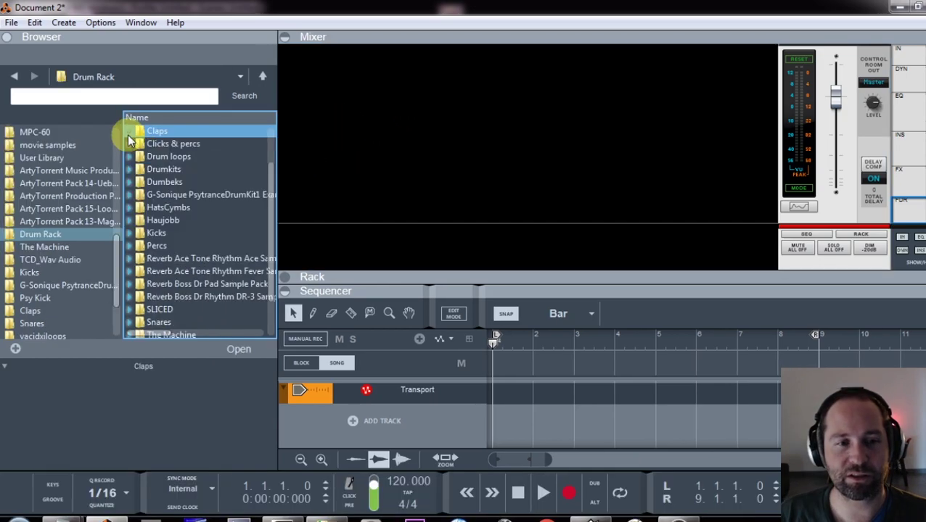
Browse the Claps subfolders CLAPS2, Nu Tech Grooves and Soulful house Claps
{"action": "left_click", "coordinate": [129, 134]}
{"action": "left_click", "coordinate": [138, 143]}
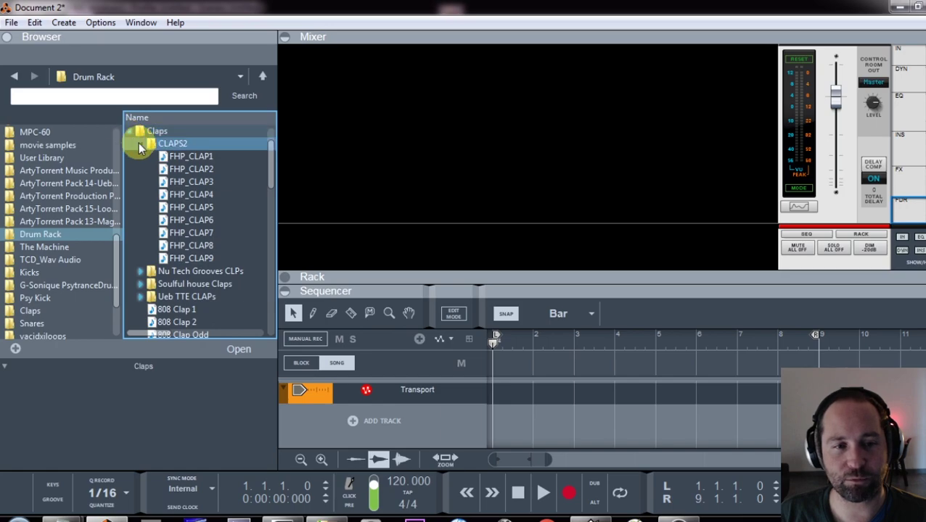
{"action": "left_click", "coordinate": [140, 144]}
{"action": "left_click", "coordinate": [141, 156]}
{"action": "left_click", "coordinate": [135, 169]}
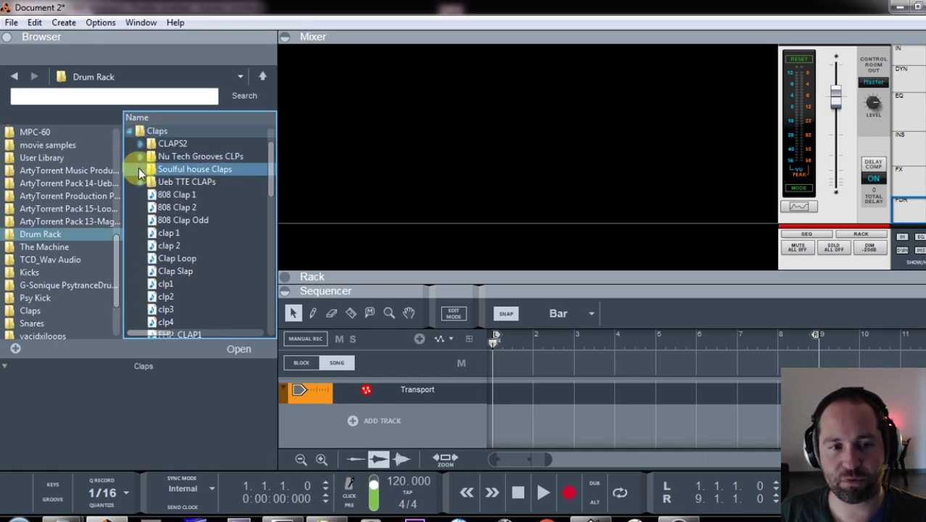
{"action": "left_click", "coordinate": [135, 170]}
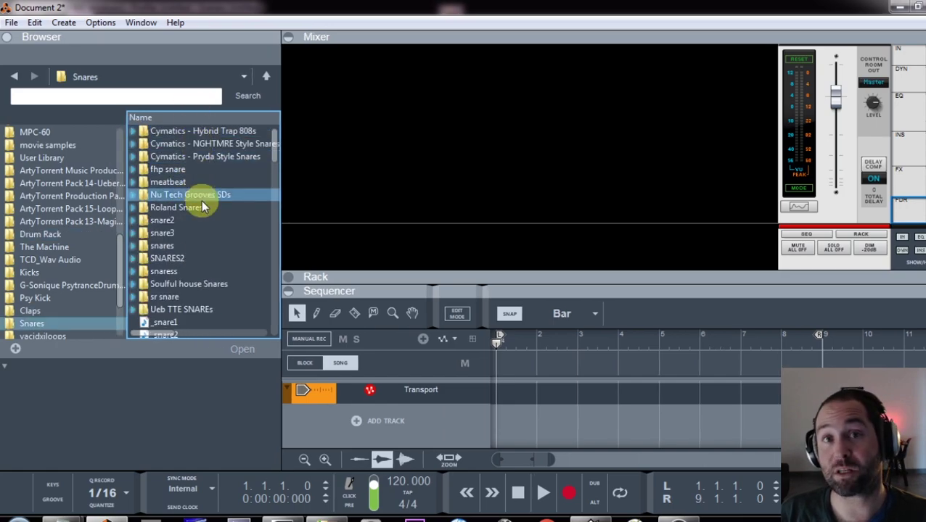
Add a Redrum drum machine, rename it KICK and reset it to an empty kit
{"action": "left_click", "coordinate": [63, 23]}
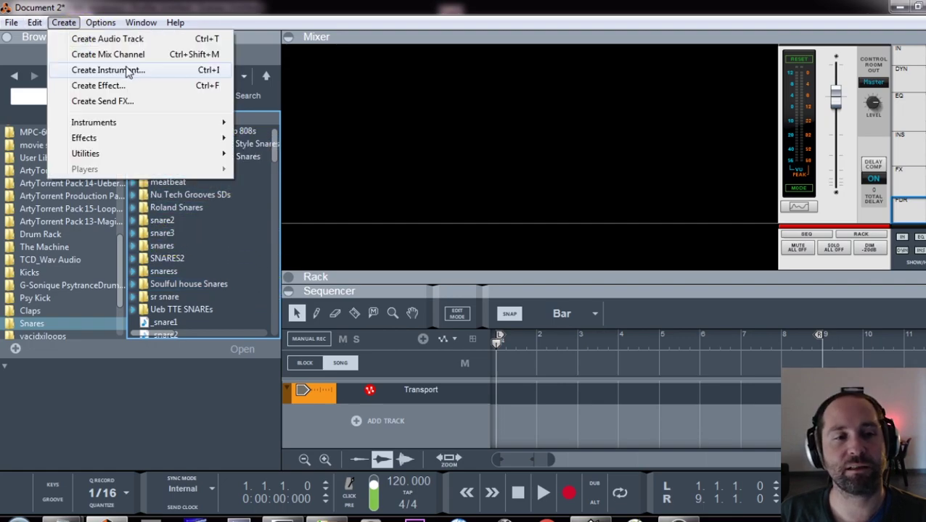
{"action": "left_click", "coordinate": [122, 68]}
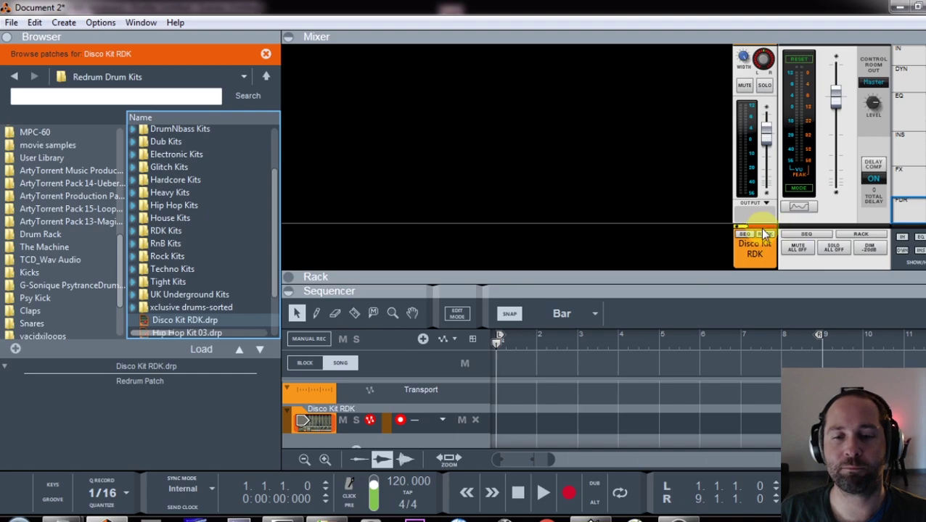
{"action": "left_click", "coordinate": [765, 233]}
{"action": "left_click", "coordinate": [355, 373]}
{"action": "type", "text": "Ki"}
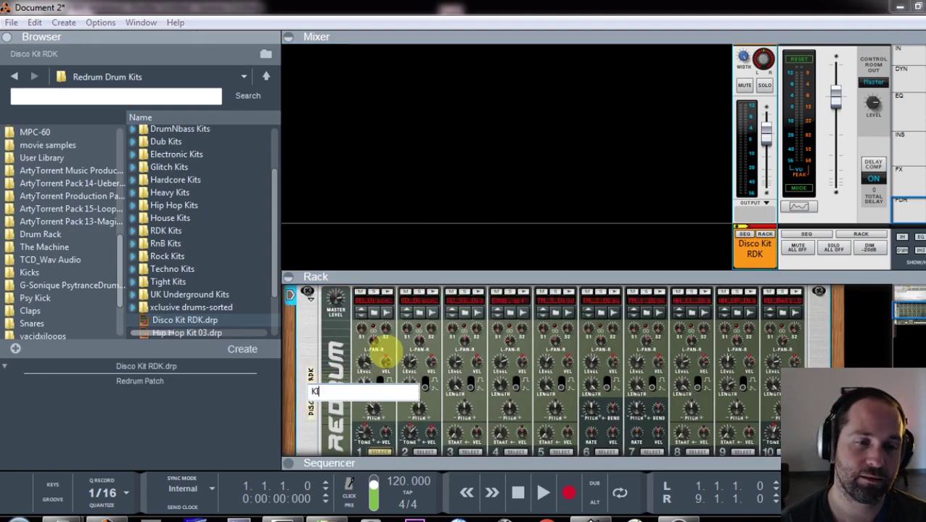
{"action": "key", "text": "Return"}
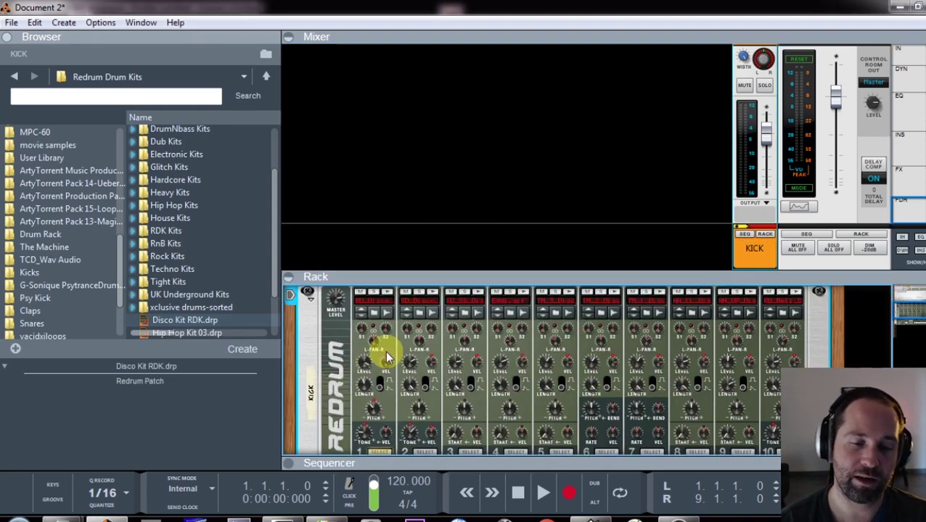
{"action": "right_click", "coordinate": [333, 358]}
{"action": "left_click", "coordinate": [343, 327]}
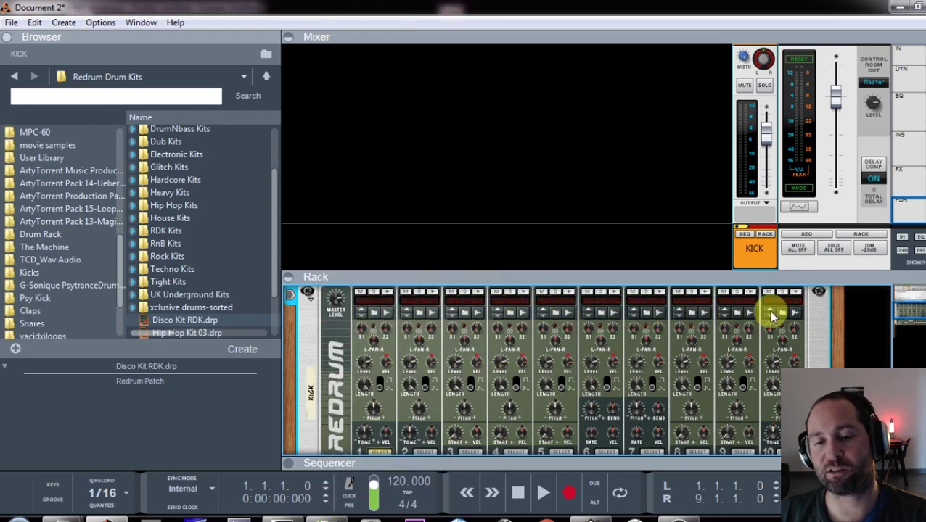
Load the 01_01_bdrum kick from the 0 bd folder onto drum channel 1
{"action": "left_click", "coordinate": [29, 272]}
{"action": "left_click", "coordinate": [134, 132]}
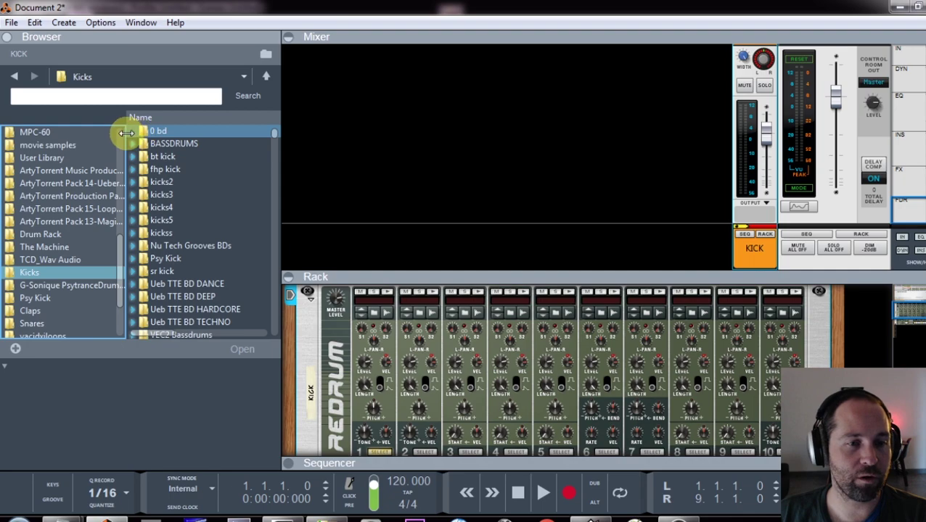
{"action": "left_click", "coordinate": [133, 131]}
{"action": "left_click_drag", "start_coordinate": [171, 144], "coordinate": [374, 308]}
Load FHP_BASS DRUM1 onto channel 2, then browse the bt kick and fhp kick folders
{"action": "left_click", "coordinate": [133, 132]}
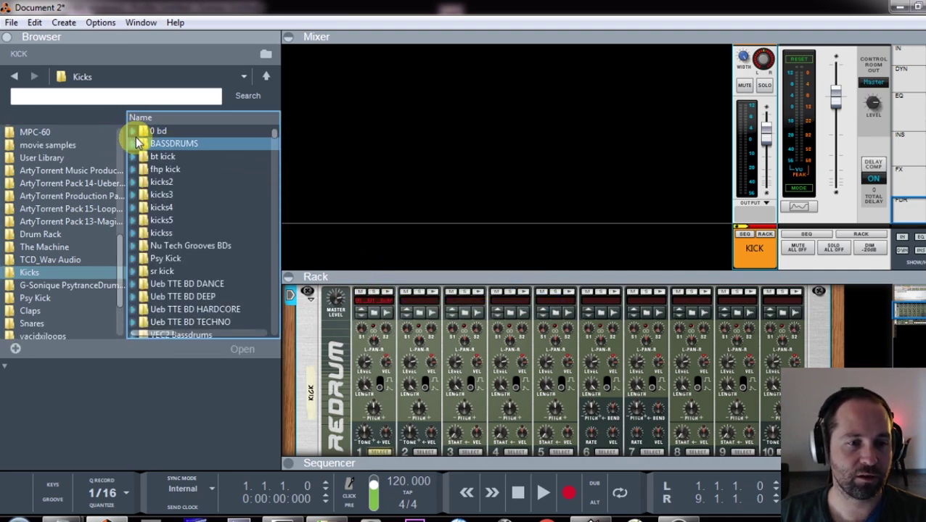
{"action": "left_click", "coordinate": [138, 143]}
{"action": "left_click", "coordinate": [206, 145]}
{"action": "left_click_drag", "start_coordinate": [210, 149], "coordinate": [426, 303]}
{"action": "left_click", "coordinate": [134, 131]}
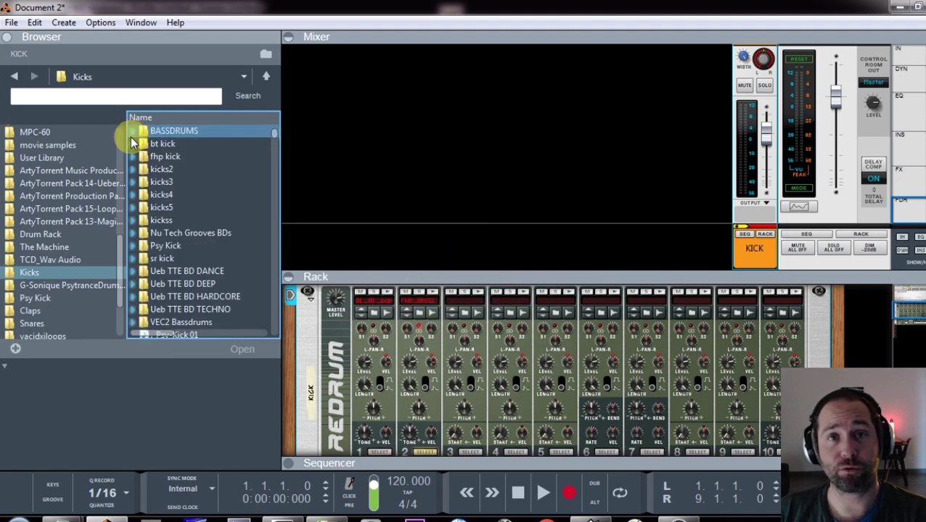
{"action": "left_click", "coordinate": [132, 145]}
{"action": "left_click", "coordinate": [132, 156]}
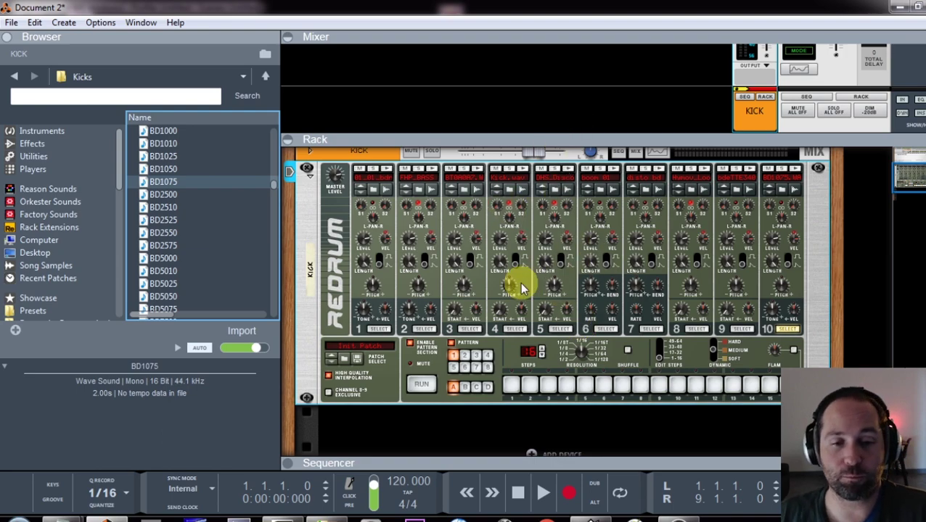
Program KICK hits on steps 1, 5 and 9, play the pattern, then stop it
{"action": "left_click", "coordinate": [512, 386]}
{"action": "left_click", "coordinate": [585, 386]}
{"action": "left_click", "coordinate": [657, 388]}
{"action": "left_click", "coordinate": [421, 384]}
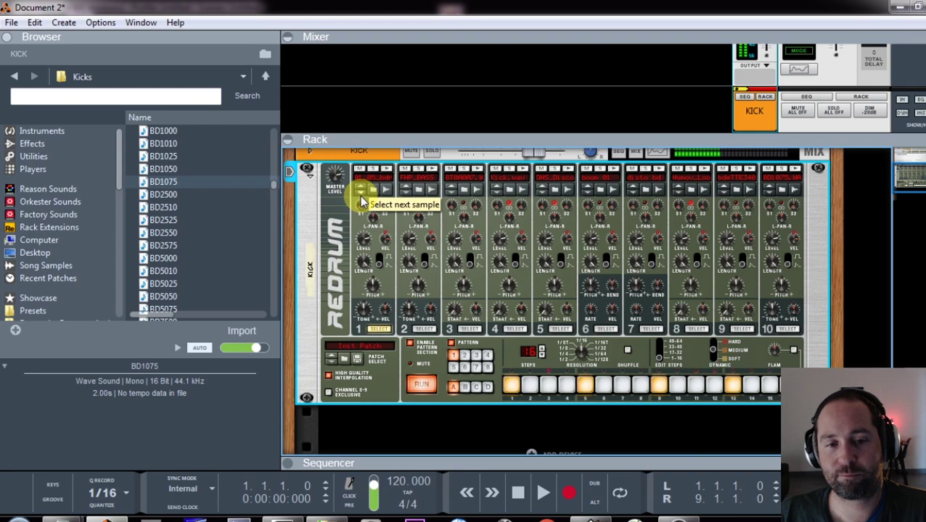
{"action": "left_click", "coordinate": [518, 493]}
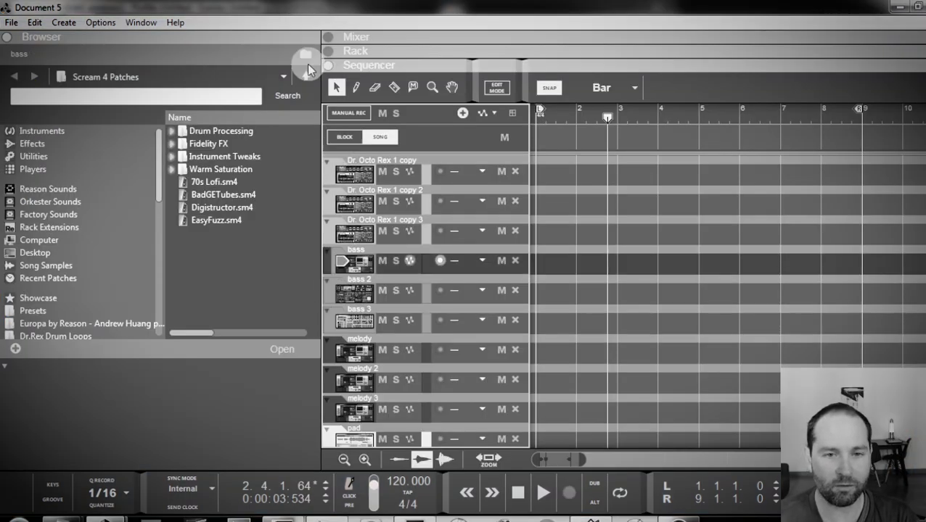
Load 1999 Binary Bass from Reason Factory Sound Bank's Europa Bass patches into the rack
{"action": "left_click", "coordinate": [334, 51]}
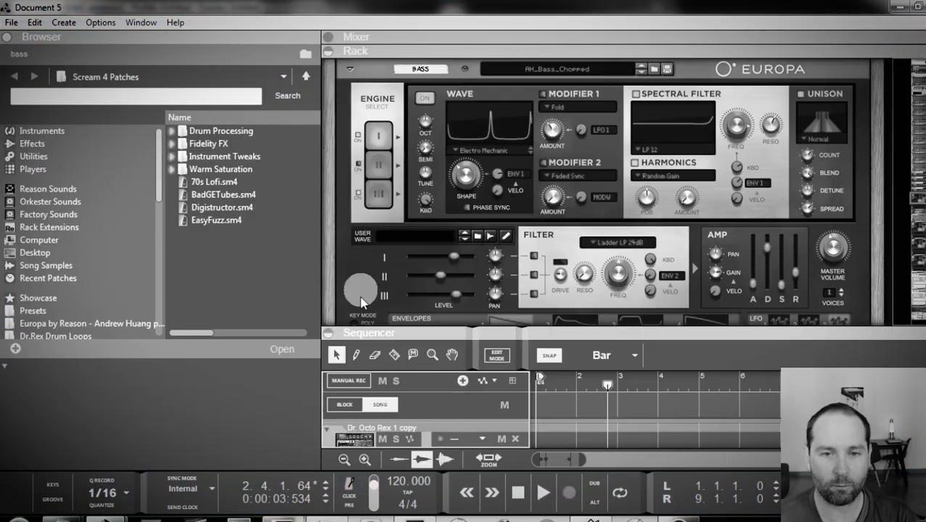
{"action": "left_click", "coordinate": [33, 202]}
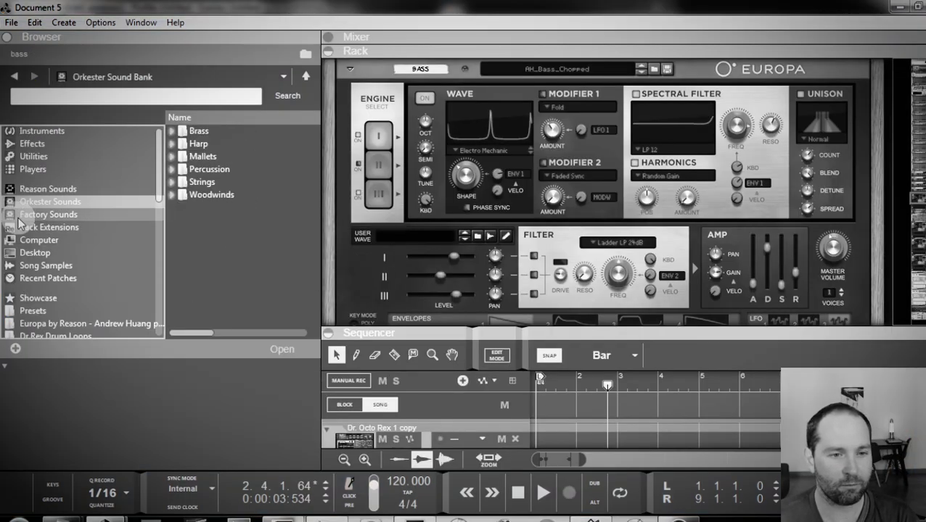
{"action": "left_click", "coordinate": [20, 215]}
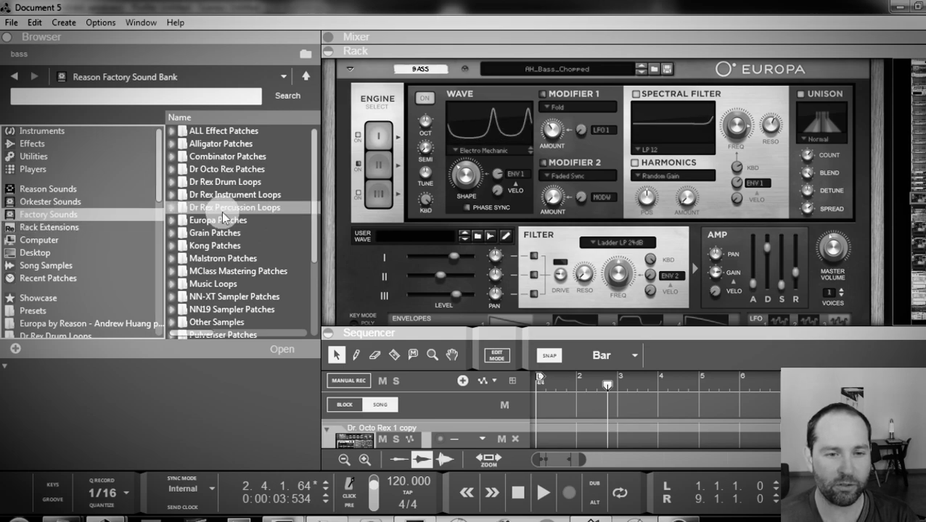
{"action": "double_click", "coordinate": [187, 221]}
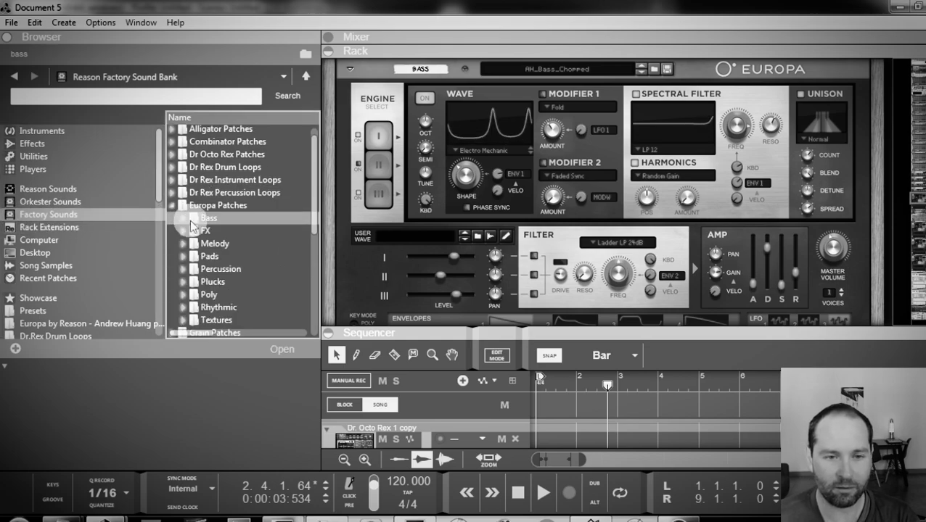
{"action": "double_click", "coordinate": [186, 221]}
{"action": "left_click_drag", "start_coordinate": [243, 143], "coordinate": [564, 152]}
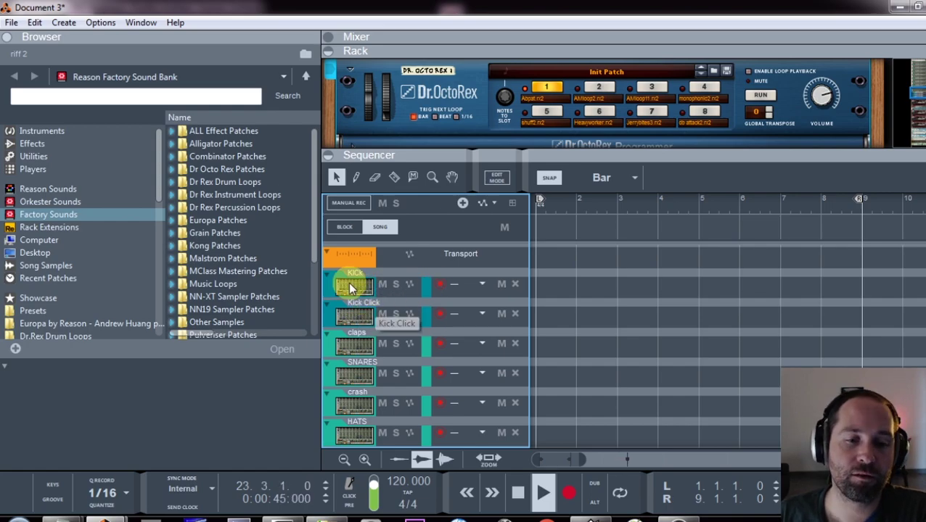
Scroll the sequencer and select the Dr. Octo Rex 1 and its copy track
{"action": "scroll", "coordinate": [362, 323], "scroll_direction": "down", "scroll_amount": 2}
{"action": "scroll", "coordinate": [371, 356], "scroll_direction": "down", "scroll_amount": 1}
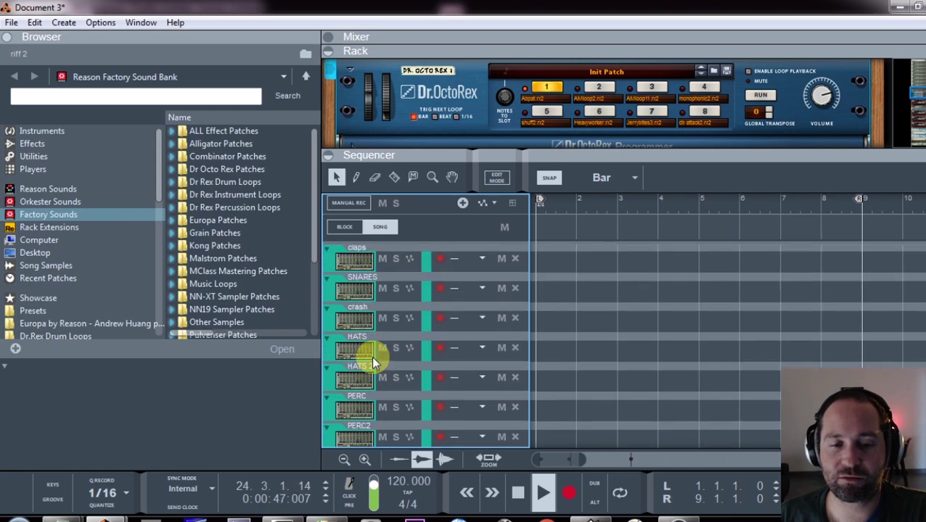
{"action": "scroll", "coordinate": [371, 355], "scroll_direction": "down", "scroll_amount": 4}
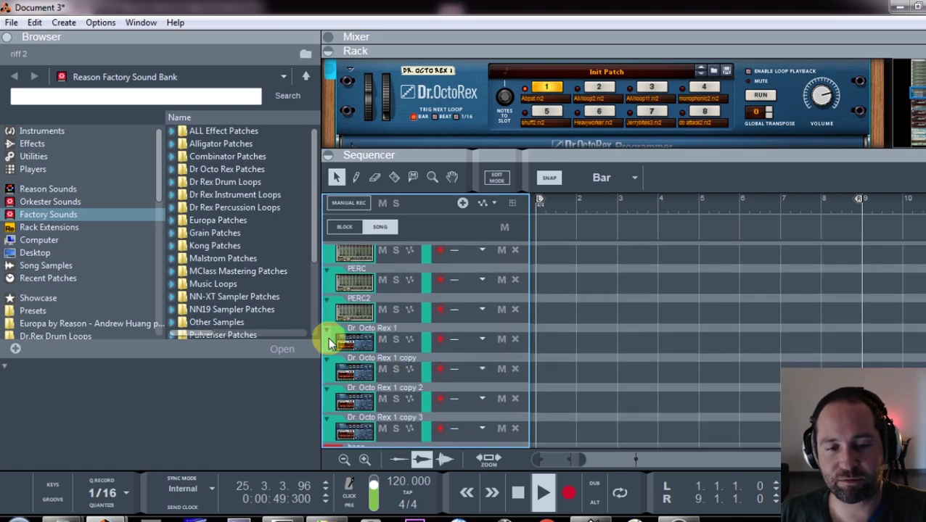
{"action": "left_click", "coordinate": [330, 342]}
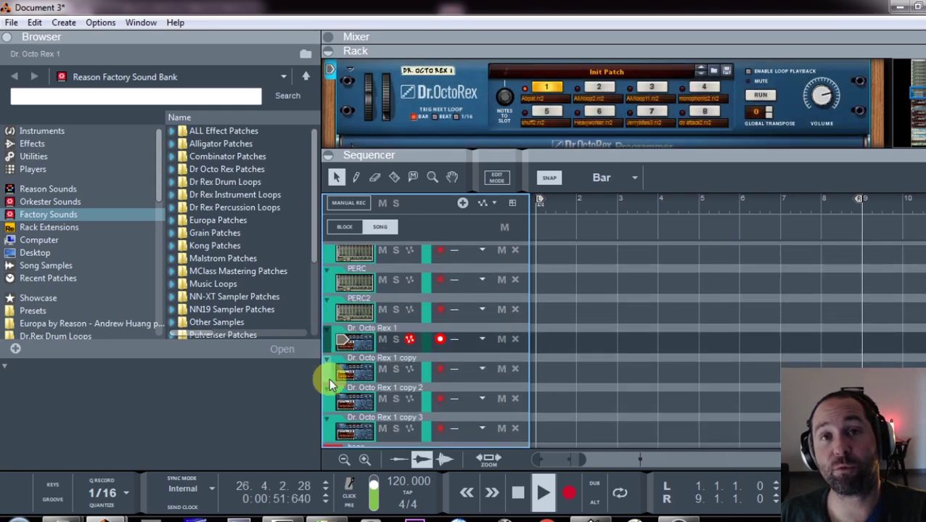
{"action": "left_click", "coordinate": [330, 383]}
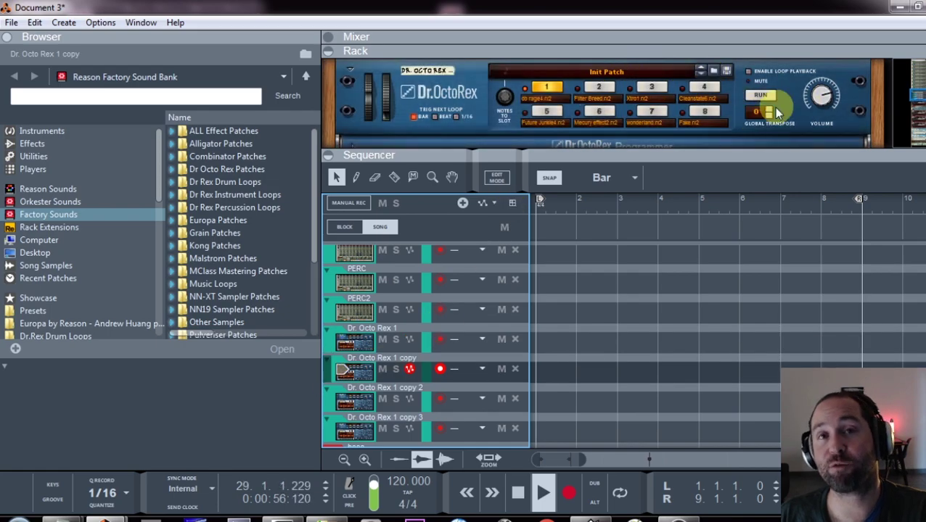
Select the bass, bass 2 and bass 3 tracks and view the Subtractor's patch list
{"action": "scroll", "coordinate": [323, 331], "scroll_direction": "down", "scroll_amount": 4}
{"action": "left_click", "coordinate": [321, 331]}
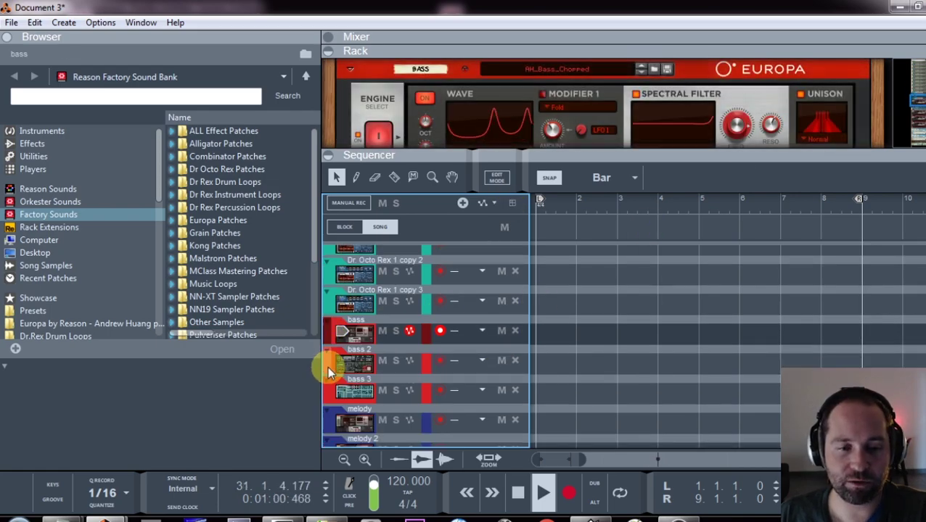
{"action": "left_click", "coordinate": [328, 366]}
{"action": "left_click", "coordinate": [330, 392]}
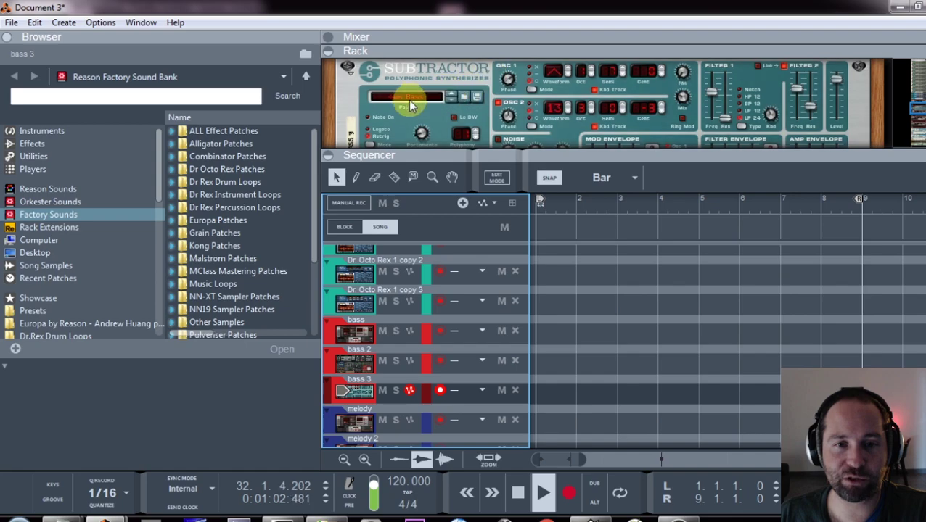
{"action": "left_click", "coordinate": [405, 97]}
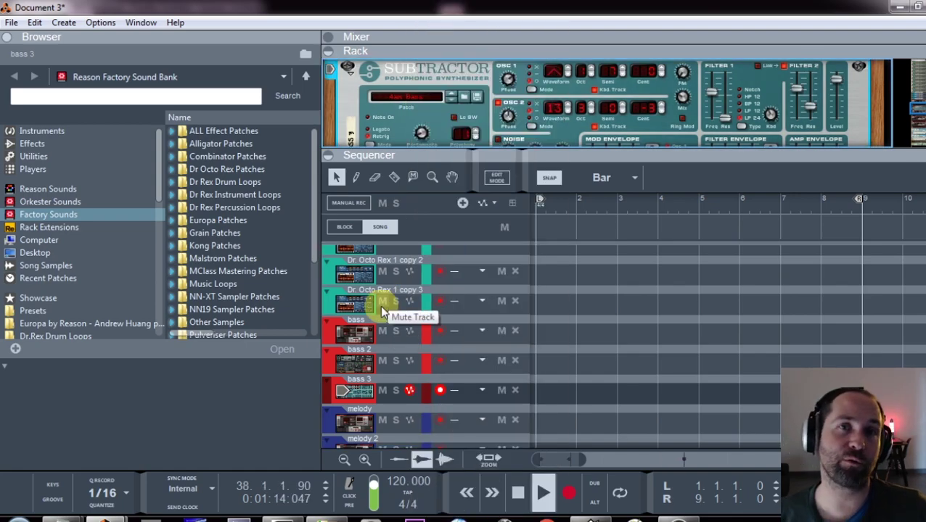
Scroll down to the pad and riff tracks, then maximise the mixer with F5
{"action": "scroll", "coordinate": [397, 335], "scroll_direction": "down", "scroll_amount": 5}
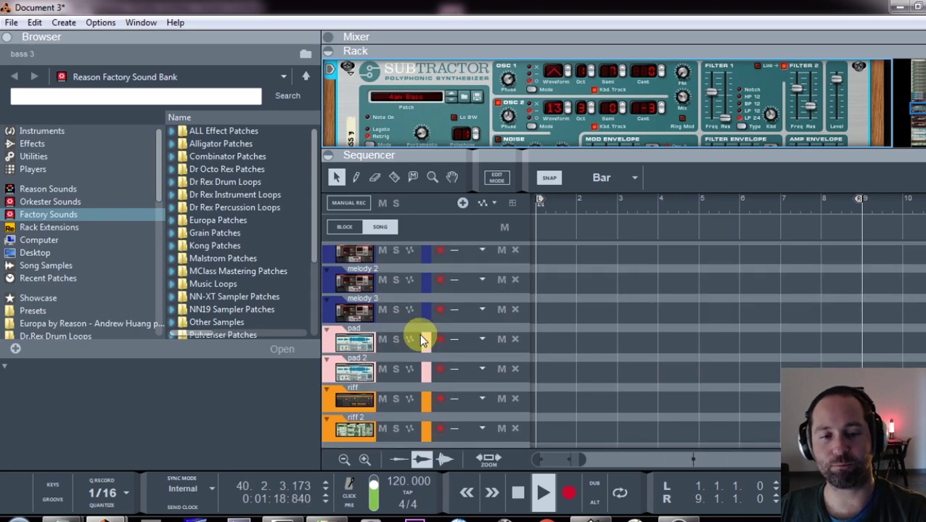
{"action": "scroll", "coordinate": [420, 337], "scroll_direction": "down", "scroll_amount": 1}
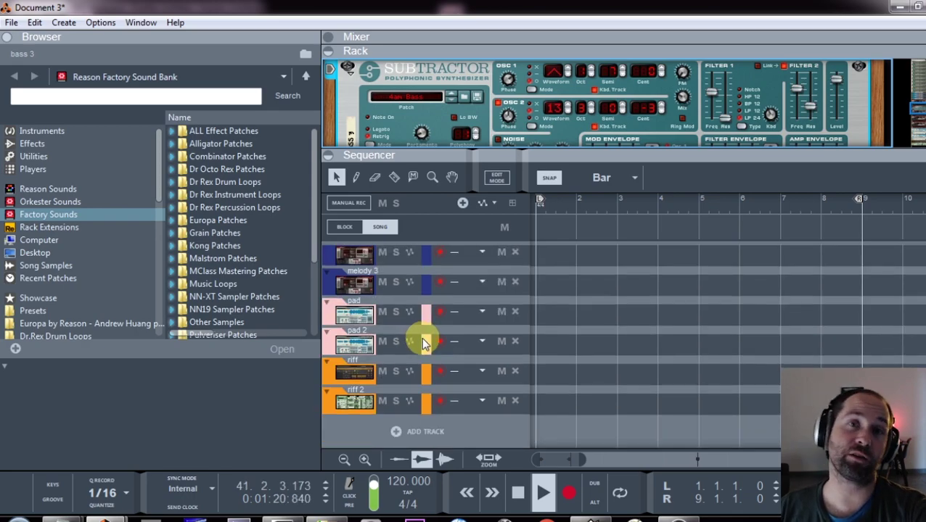
{"action": "key", "text": "F5"}
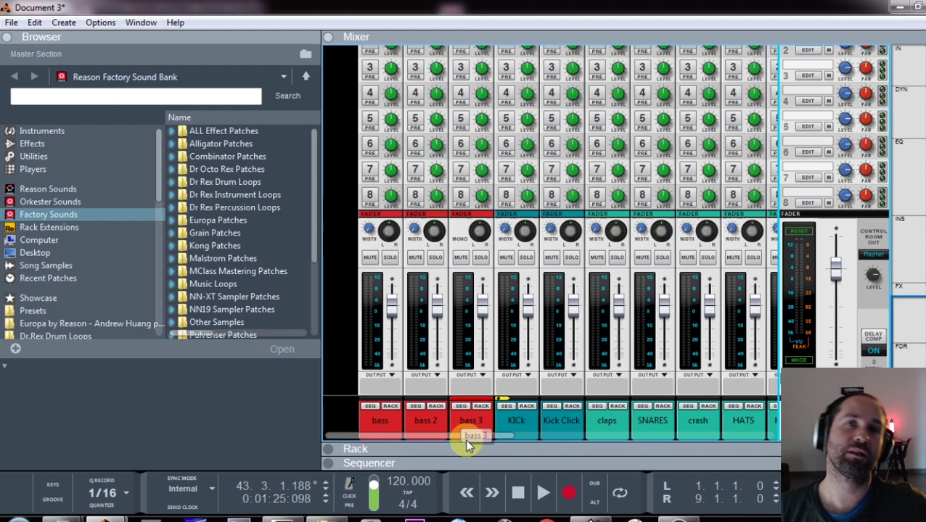
Scroll across the mixer strips to view loops, PERC, melody, pad and riff channels
{"action": "left_click_drag", "start_coordinate": [479, 436], "coordinate": [771, 450]}
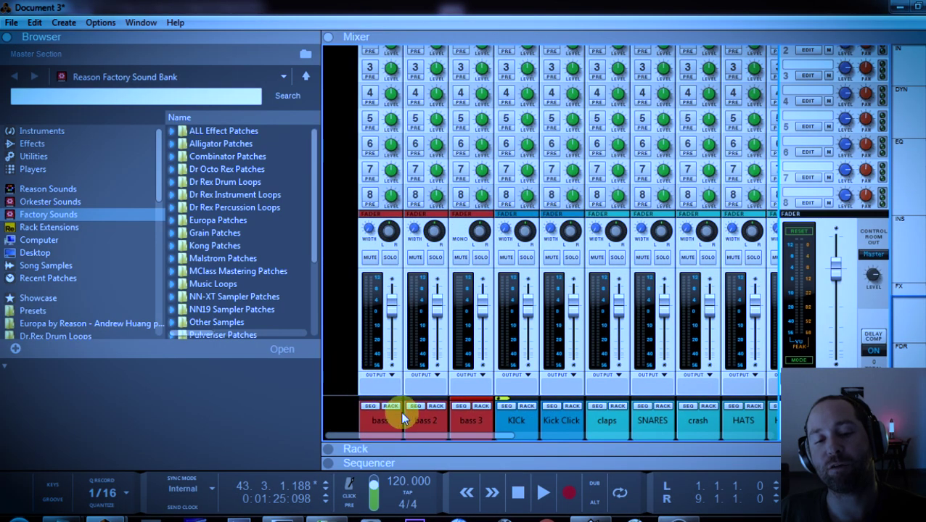
View the bass channel's colour option without changing it, then scroll the mixer to EQ and inserts
{"action": "right_click", "coordinate": [387, 425]}
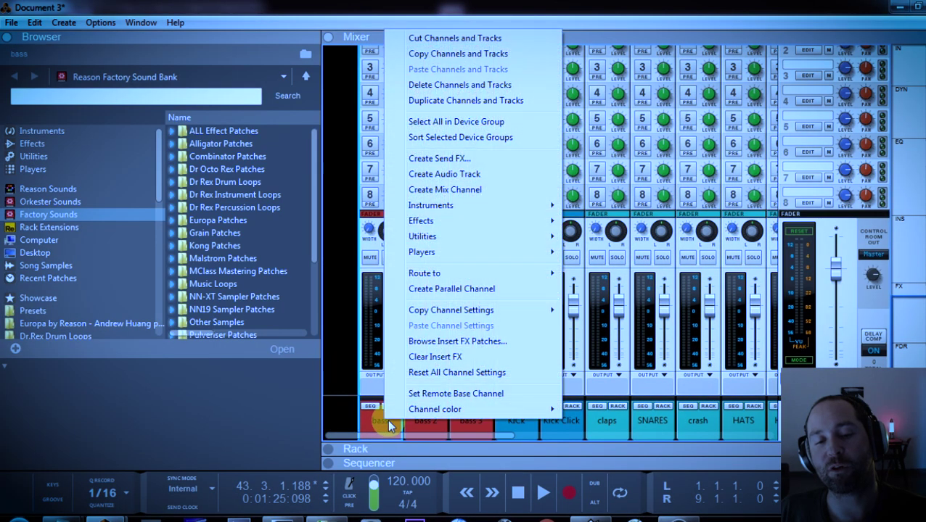
{"action": "mouse_move", "coordinate": [451, 409]}
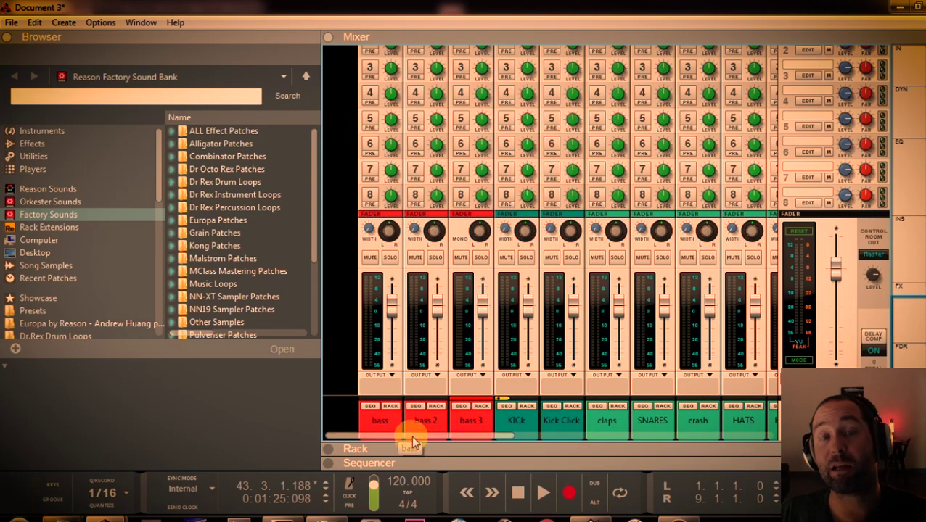
{"action": "double_click", "coordinate": [370, 425]}
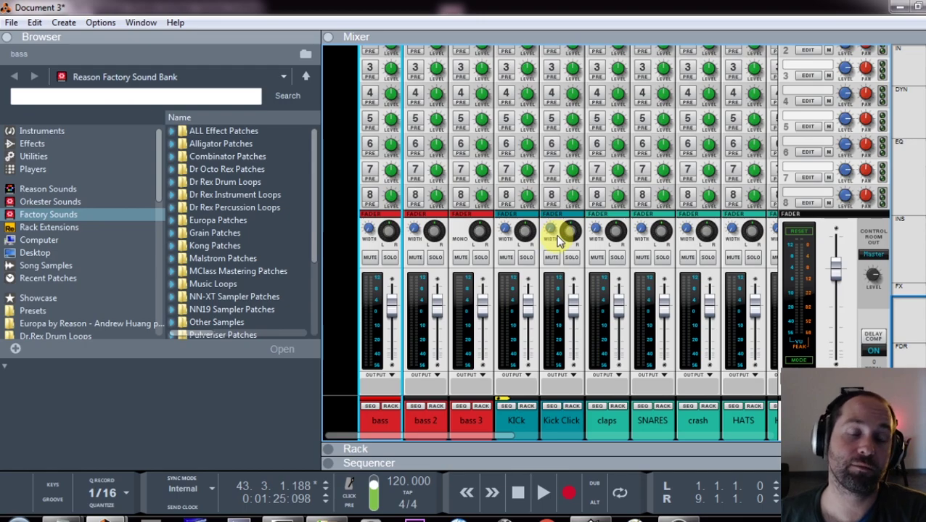
{"action": "scroll", "coordinate": [245, 211], "scroll_direction": "down", "scroll_amount": 3}
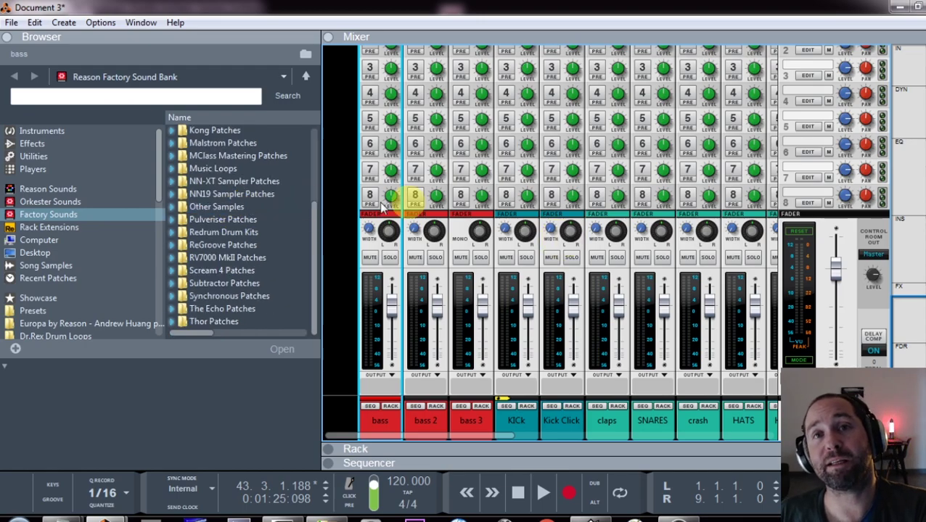
{"action": "scroll", "coordinate": [713, 265], "scroll_direction": "up", "scroll_amount": 5}
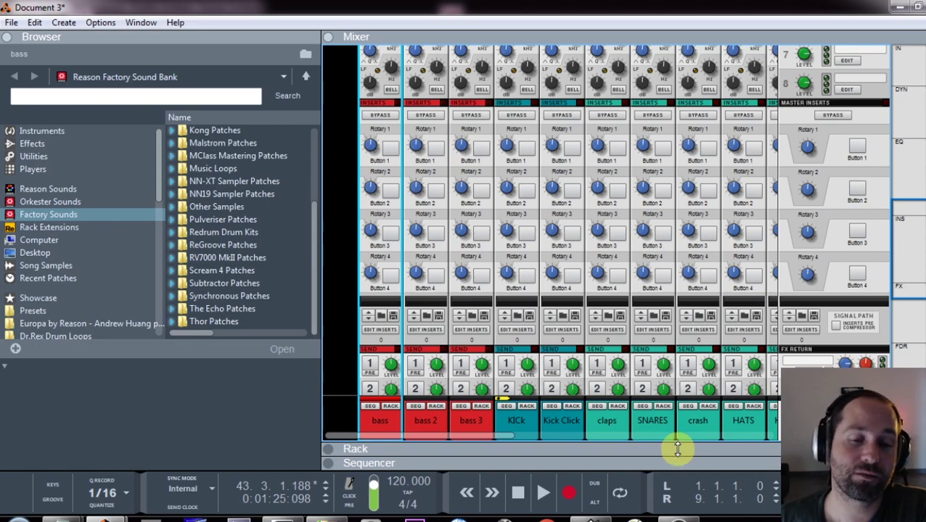
Switch to the rack and reveal the master section's insert FX area
{"action": "double_click", "coordinate": [677, 447]}
{"action": "scroll", "coordinate": [508, 254], "scroll_direction": "up", "scroll_amount": 10}
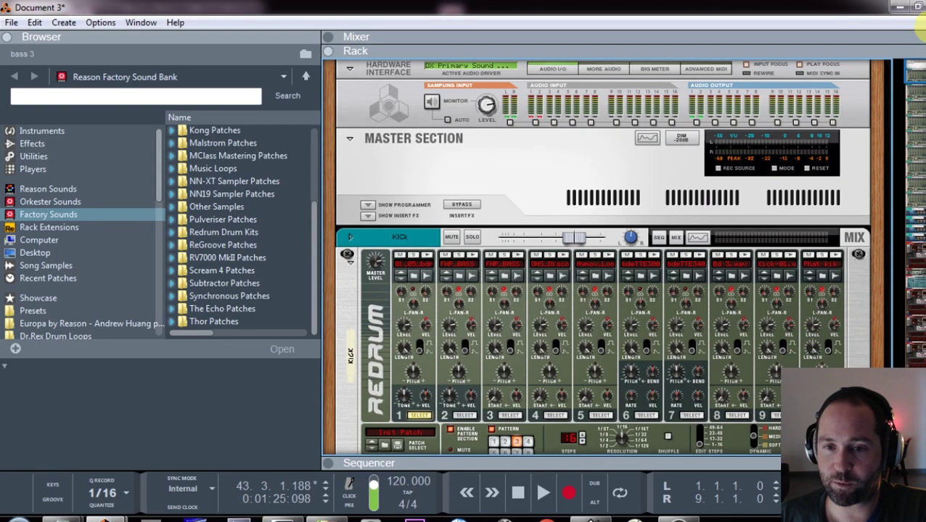
{"action": "left_click", "coordinate": [367, 216]}
Search the browser for 'mono' and drop Stereo Flip & Mono into the master inserts
{"action": "left_click", "coordinate": [70, 220]}
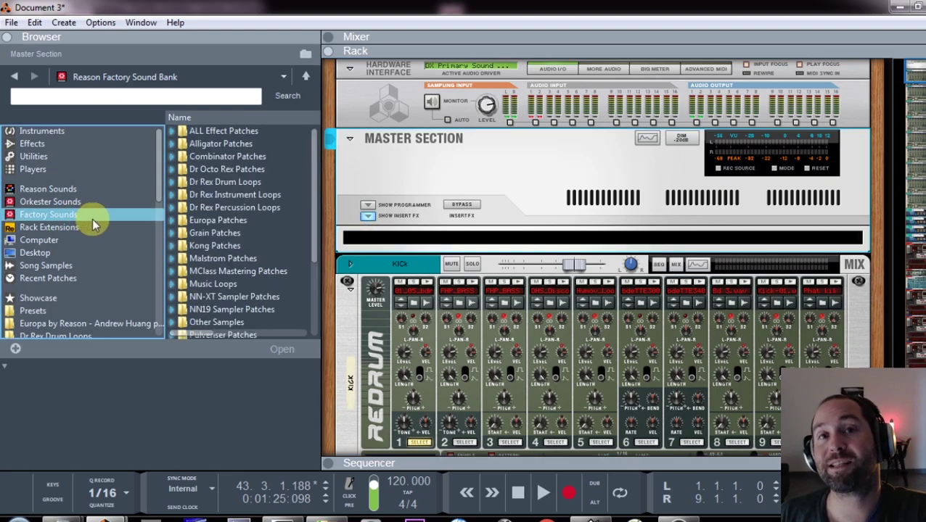
{"action": "type", "text": "mono"}
{"action": "key", "text": "Return"}
{"action": "scroll", "coordinate": [250, 265], "scroll_direction": "down", "scroll_amount": 5}
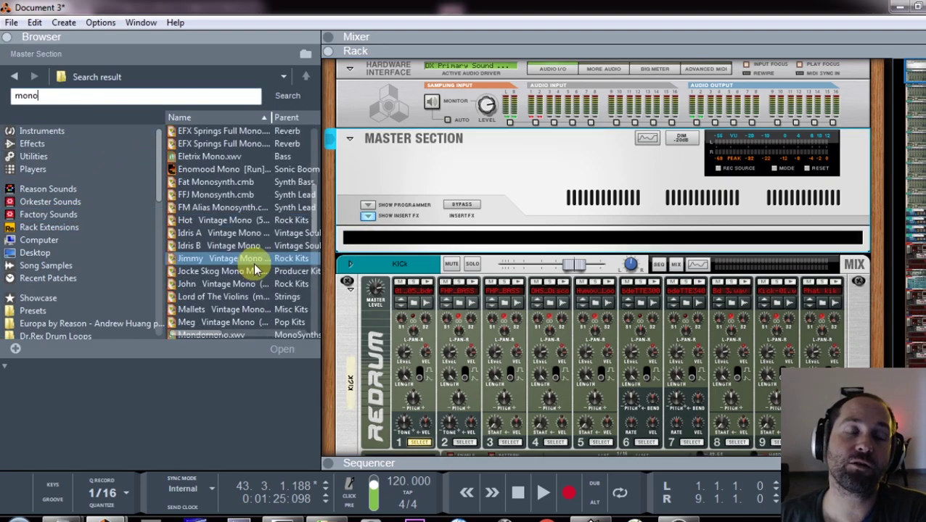
{"action": "scroll", "coordinate": [251, 267], "scroll_direction": "down", "scroll_amount": 5}
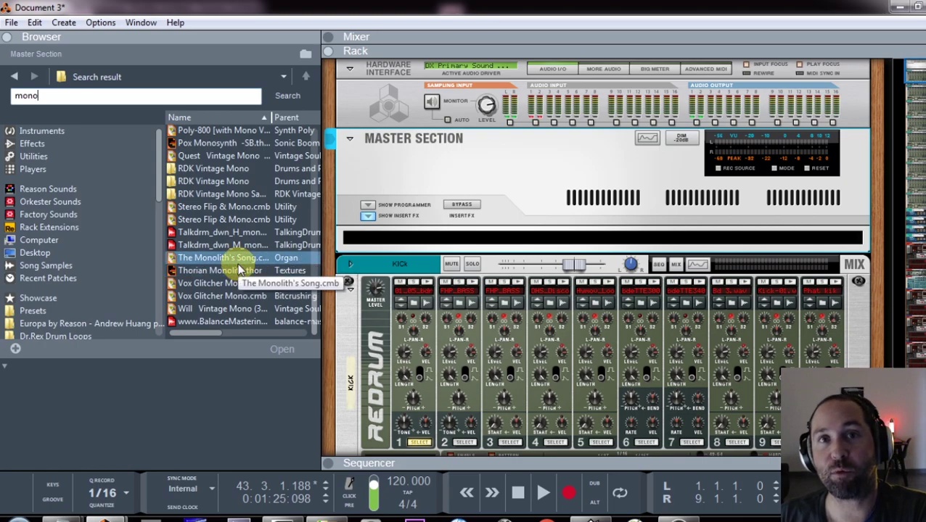
{"action": "left_click_drag", "start_coordinate": [232, 219], "coordinate": [393, 244]}
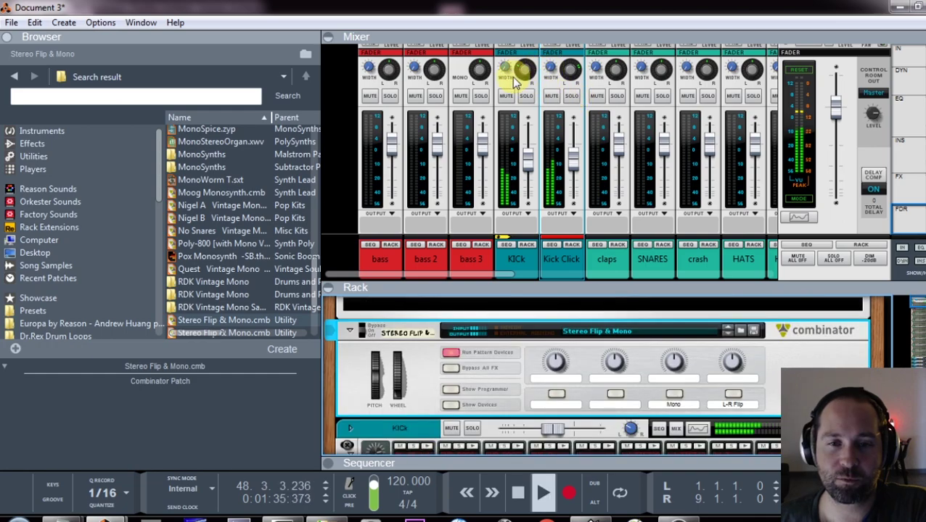
Solo the KICK and Kick Click channels in turn, then unsolo them
{"action": "left_click", "coordinate": [525, 98]}
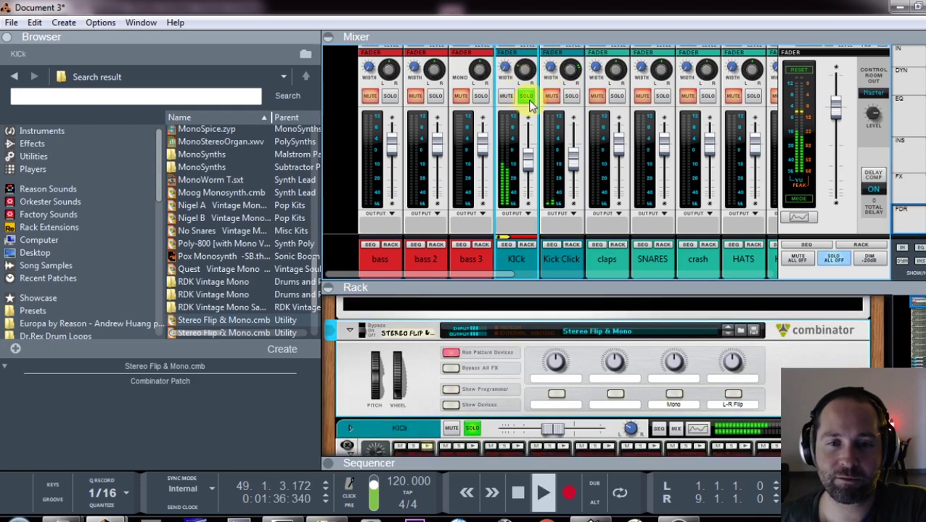
{"action": "left_click", "coordinate": [571, 97]}
{"action": "left_click", "coordinate": [573, 98]}
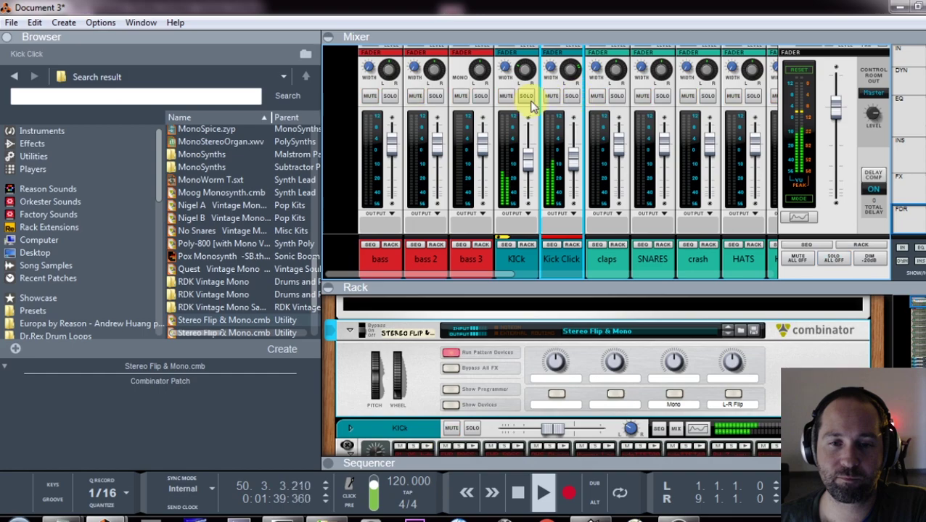
Switch the master output to mono and lower the selected channel faders to about -9 dB
{"action": "left_click", "coordinate": [679, 400]}
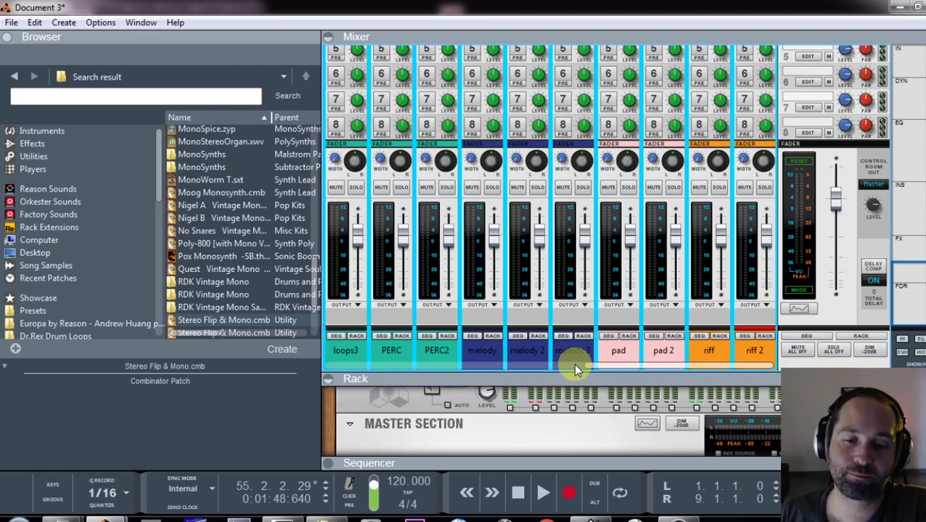
{"action": "left_click_drag", "start_coordinate": [573, 363], "coordinate": [711, 367]}
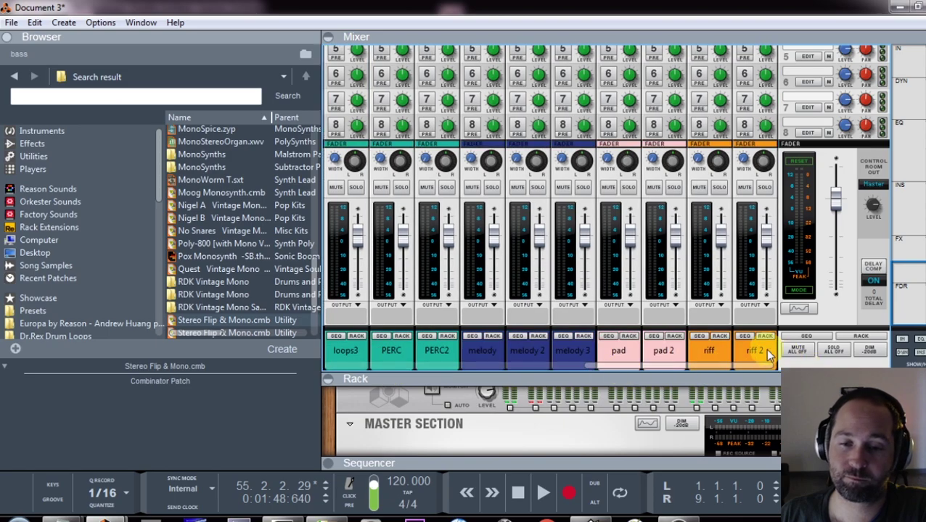
{"action": "left_click_drag", "start_coordinate": [767, 233], "coordinate": [766, 254]}
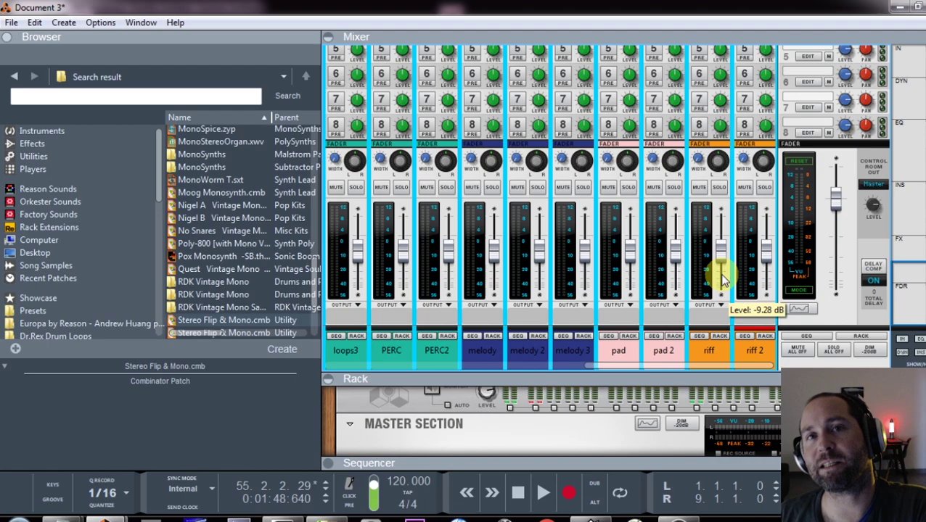
{"action": "scroll", "coordinate": [822, 269], "scroll_direction": "up", "scroll_amount": 5}
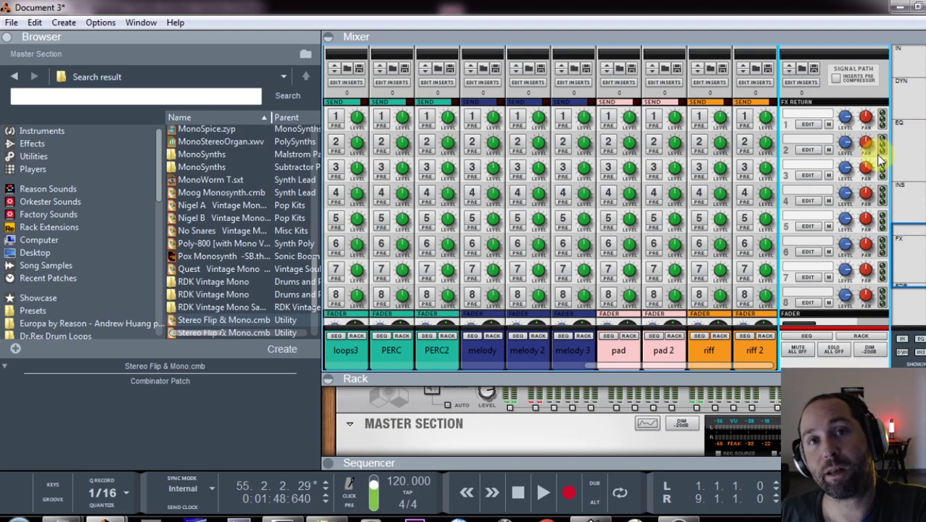
Add an RV7000 MkII reverb with the ALL Plate Spread patch as a send effect
{"action": "right_click", "coordinate": [825, 124]}
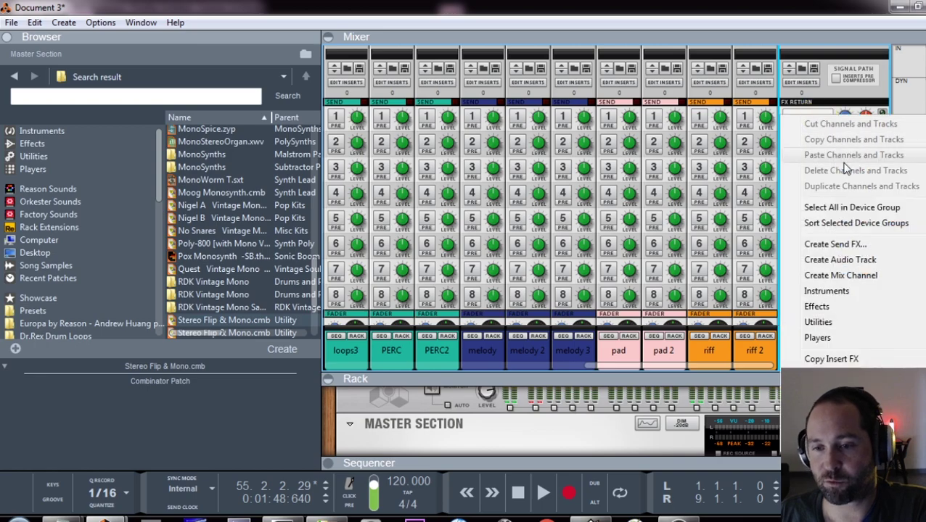
{"action": "left_click", "coordinate": [835, 245]}
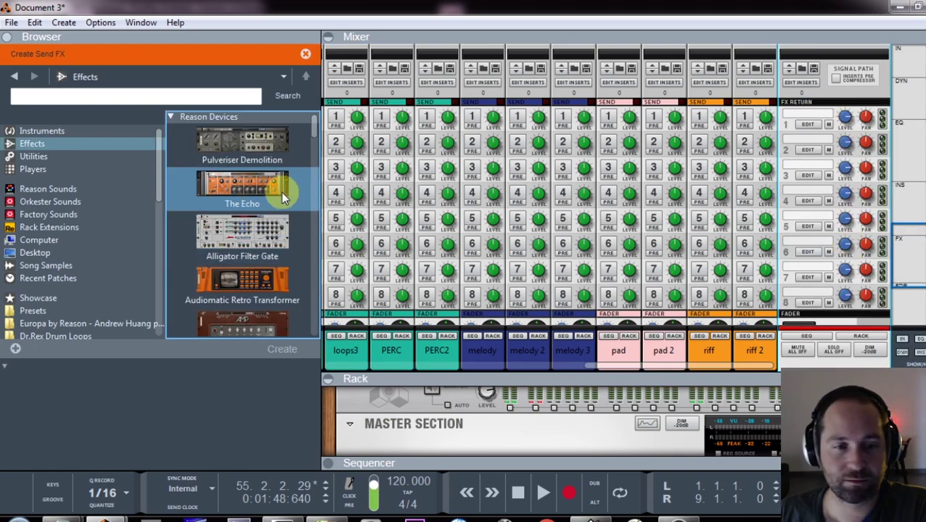
{"action": "scroll", "coordinate": [265, 181], "scroll_direction": "down", "scroll_amount": 4}
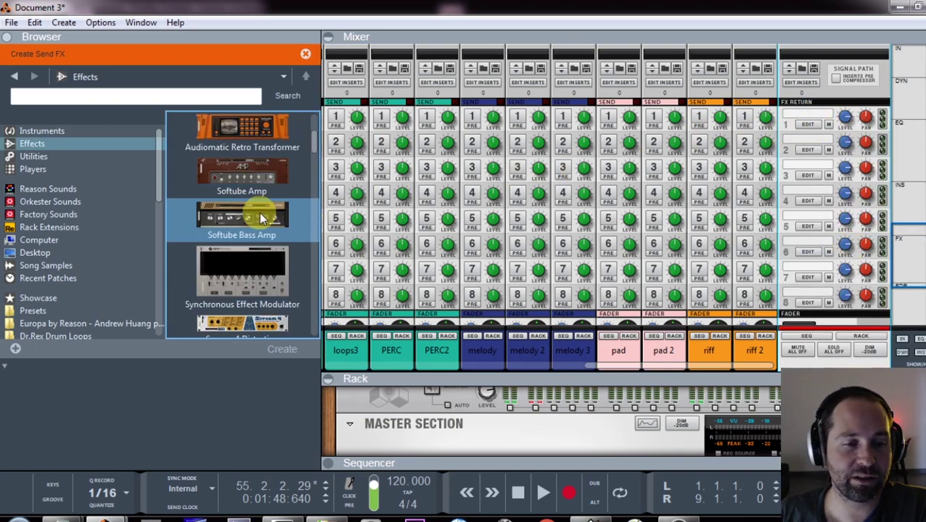
{"action": "scroll", "coordinate": [253, 206], "scroll_direction": "down", "scroll_amount": 2}
{"action": "double_click", "coordinate": [249, 214]}
Add The Echo with the Warm Echo patch as a second send effect
{"action": "right_click", "coordinate": [805, 142]}
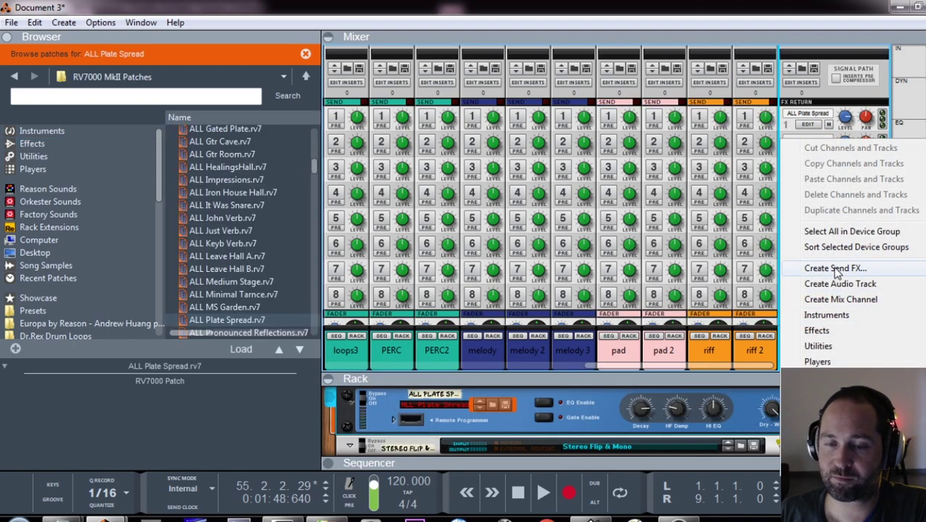
{"action": "left_click", "coordinate": [835, 268]}
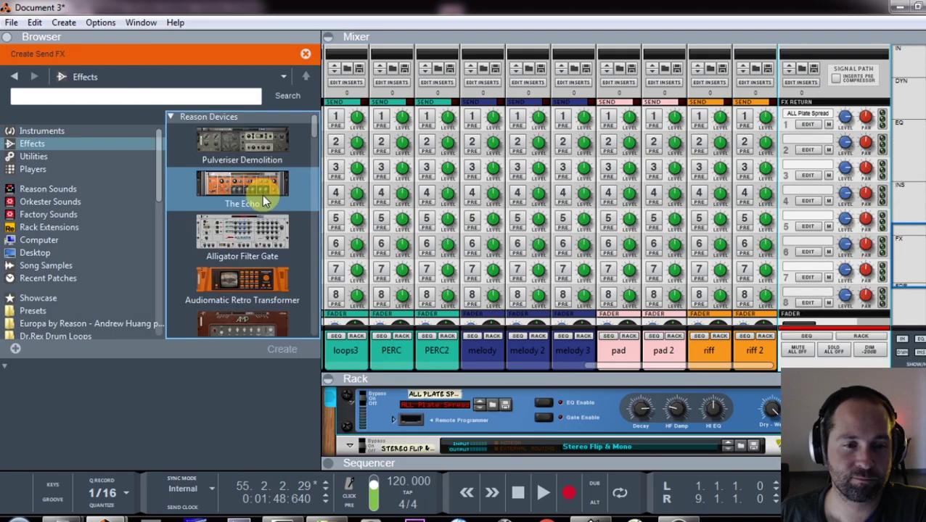
{"action": "double_click", "coordinate": [262, 194]}
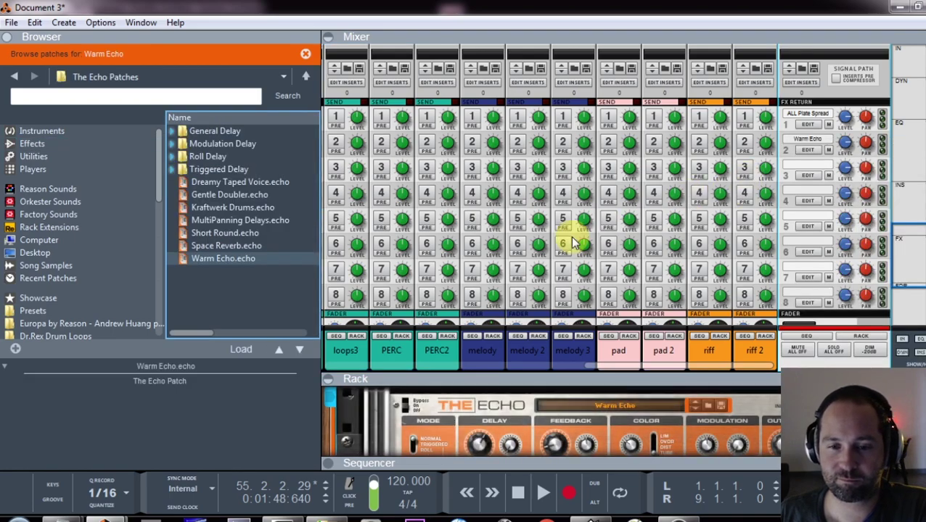
{"action": "scroll", "coordinate": [562, 242], "scroll_direction": "down", "scroll_amount": 2}
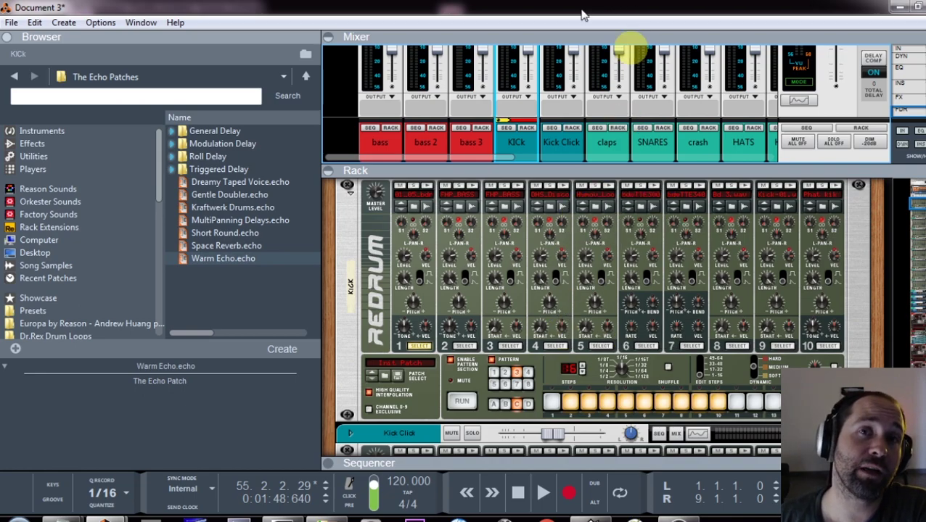
Chain a Scream 4 distortion, MClass Compressor and MClass Equalizer in series under the KIck Redrum
{"action": "scroll", "coordinate": [520, 338], "scroll_direction": "down", "scroll_amount": 2}
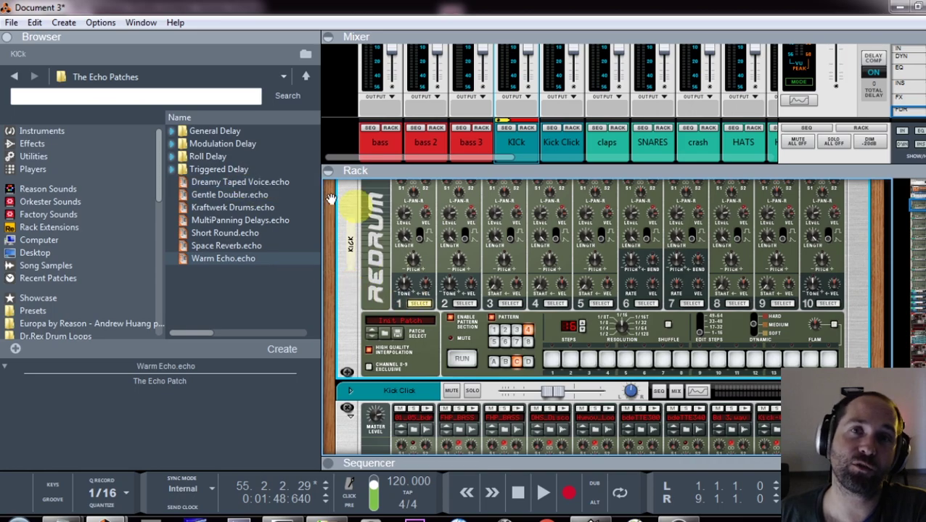
{"action": "right_click", "coordinate": [354, 219]}
{"action": "mouse_move", "coordinate": [405, 190]}
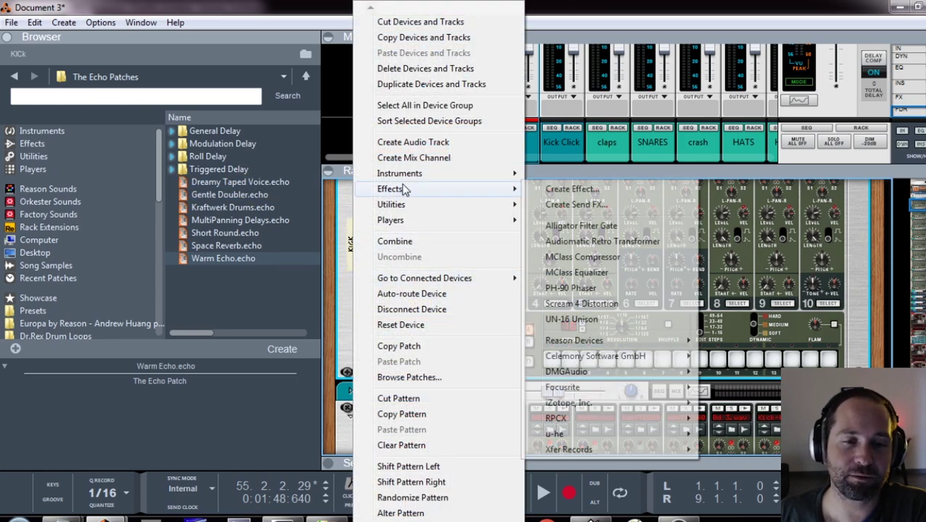
{"action": "left_click", "coordinate": [579, 304]}
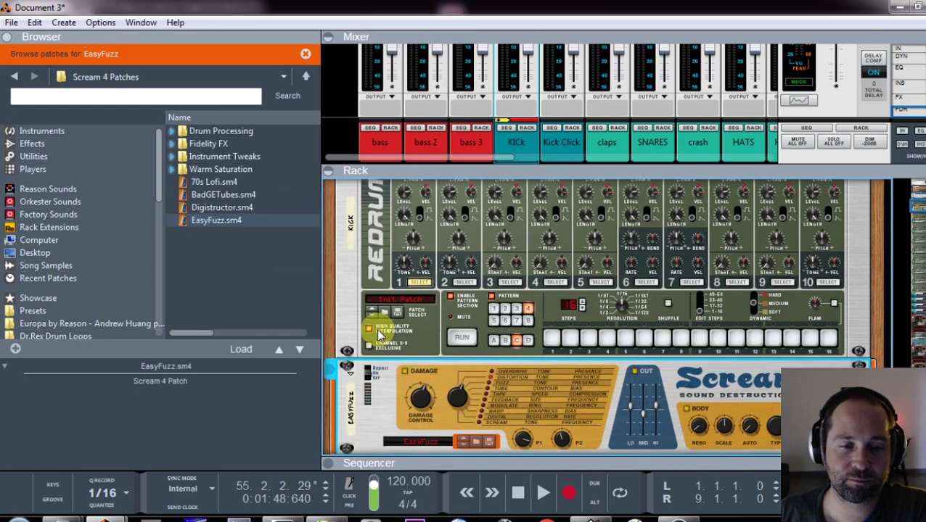
{"action": "right_click", "coordinate": [374, 278]}
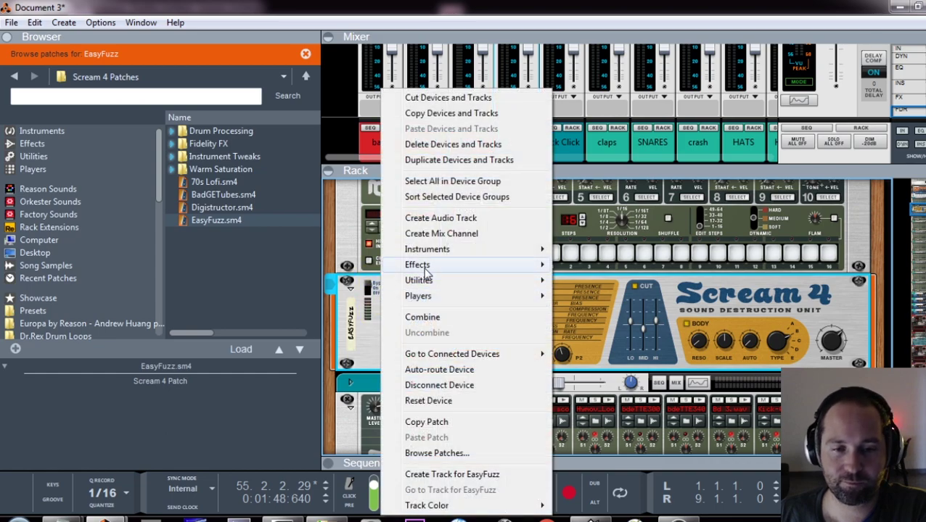
{"action": "mouse_move", "coordinate": [496, 264]}
{"action": "left_click", "coordinate": [609, 336]}
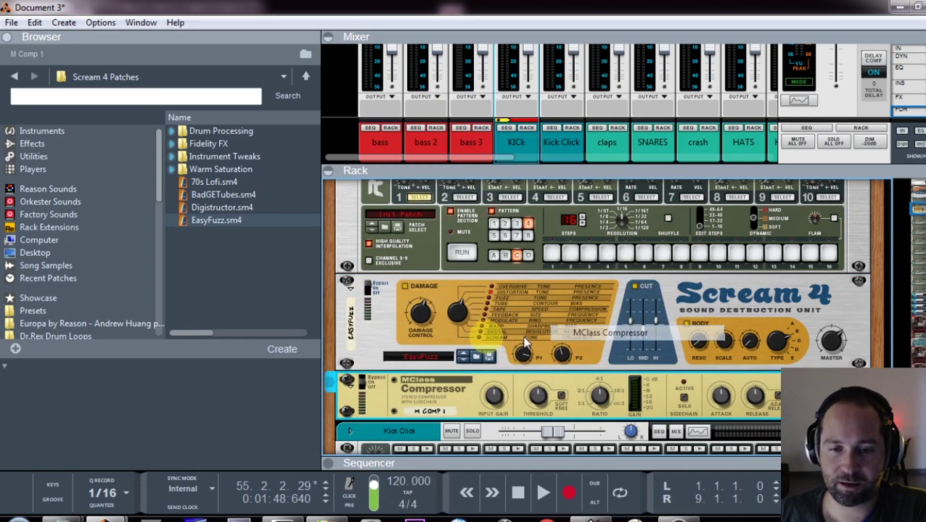
{"action": "right_click", "coordinate": [393, 396]}
{"action": "mouse_move", "coordinate": [452, 296]}
{"action": "mouse_move", "coordinate": [639, 186]}
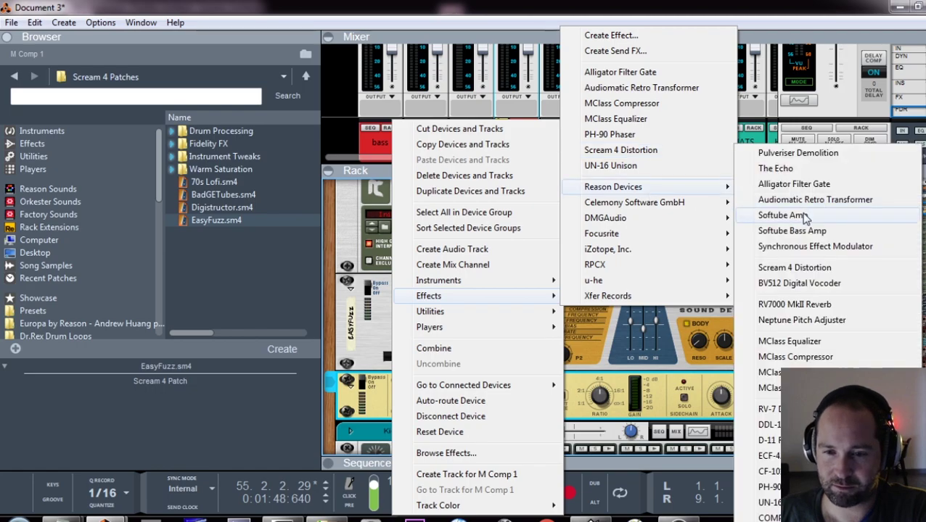
{"action": "left_click", "coordinate": [761, 341]}
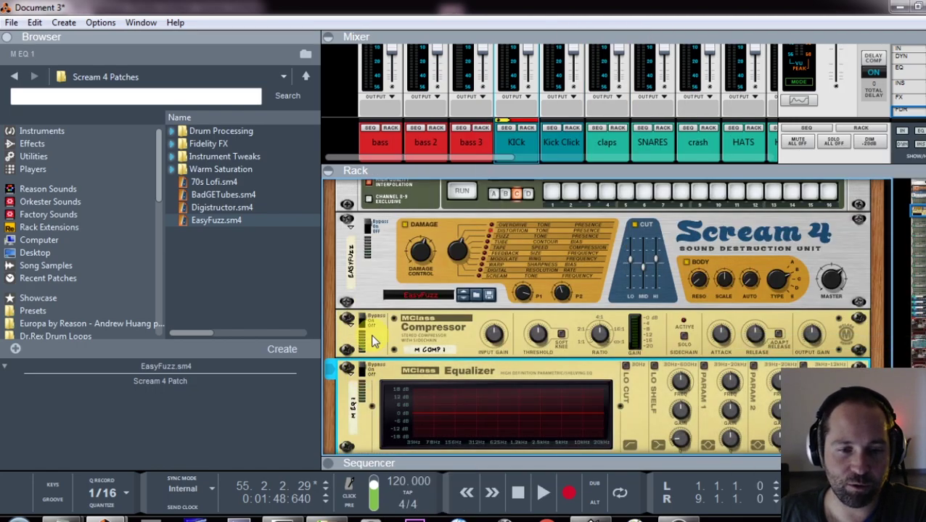
In Preferences, set the default song to a template file and browse Local Disk (E:) for it
{"action": "key", "text": "F5"}
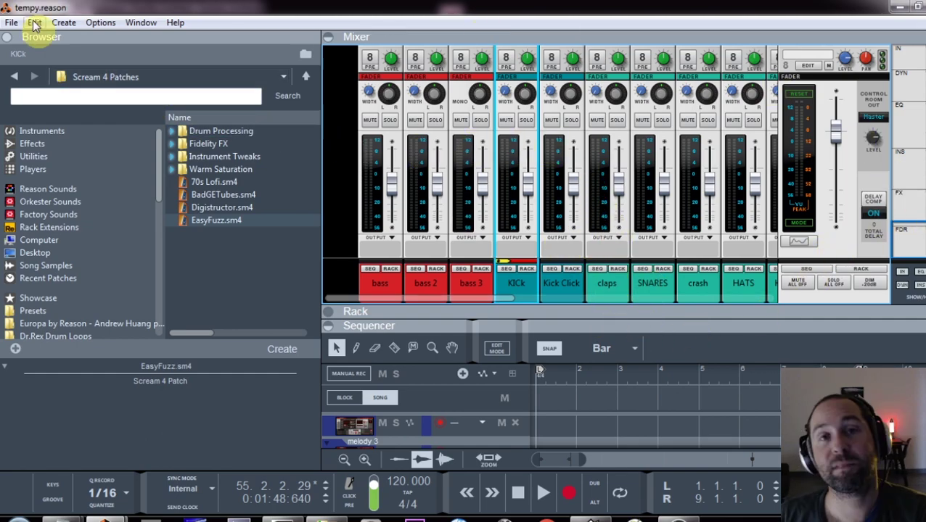
{"action": "left_click", "coordinate": [34, 24]}
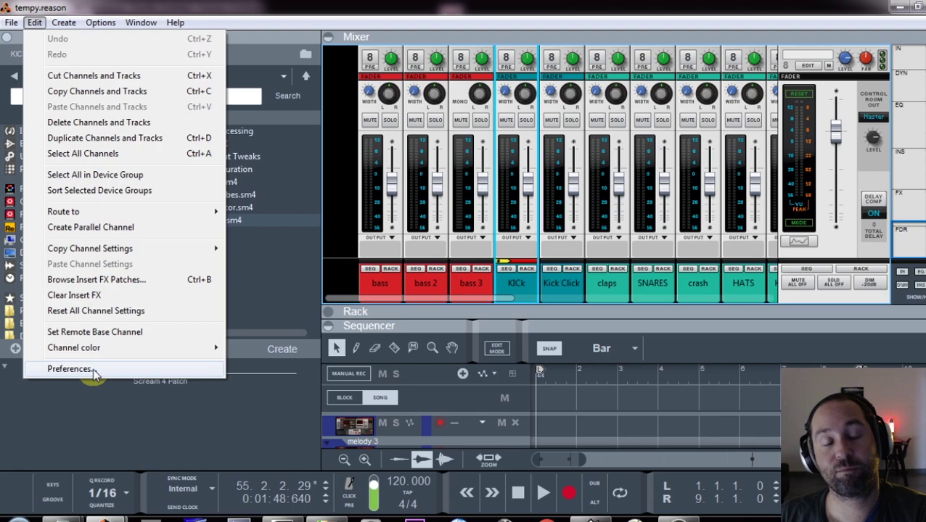
{"action": "left_click", "coordinate": [70, 368]}
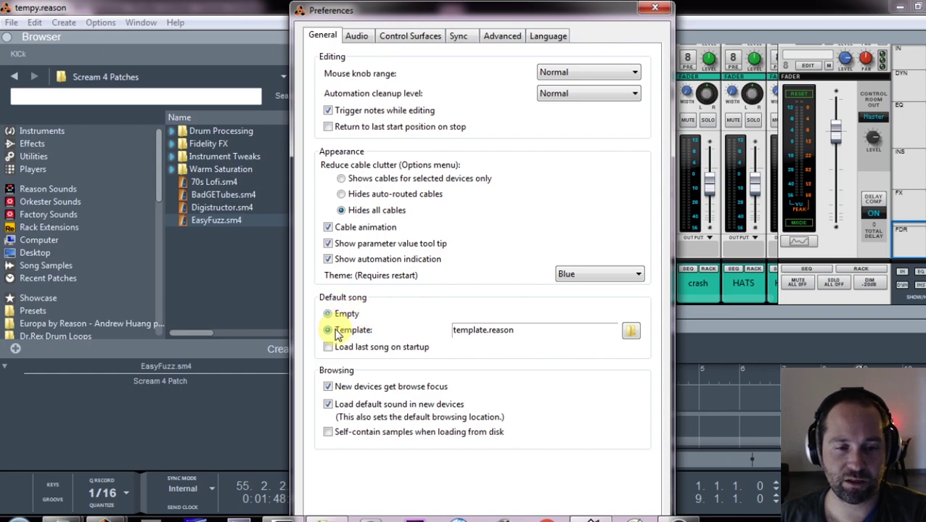
{"action": "left_click", "coordinate": [630, 330]}
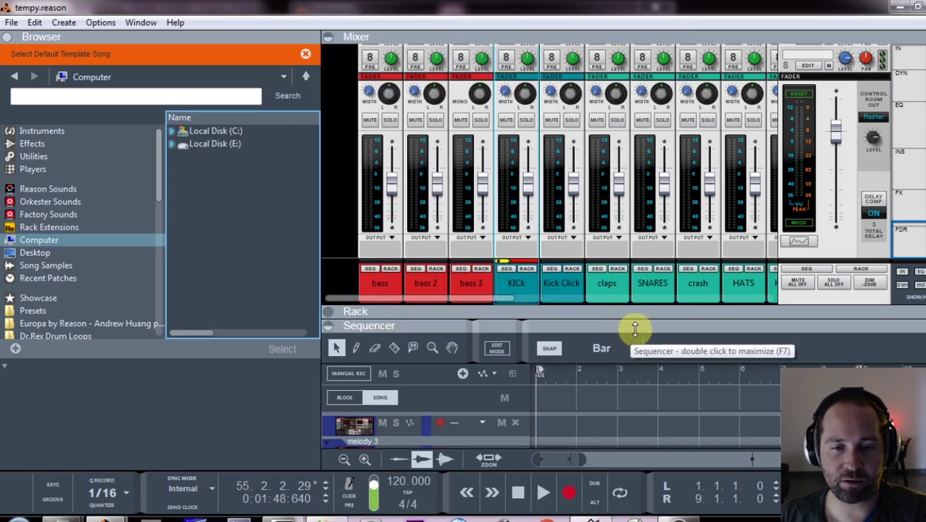
{"action": "left_click", "coordinate": [172, 144]}
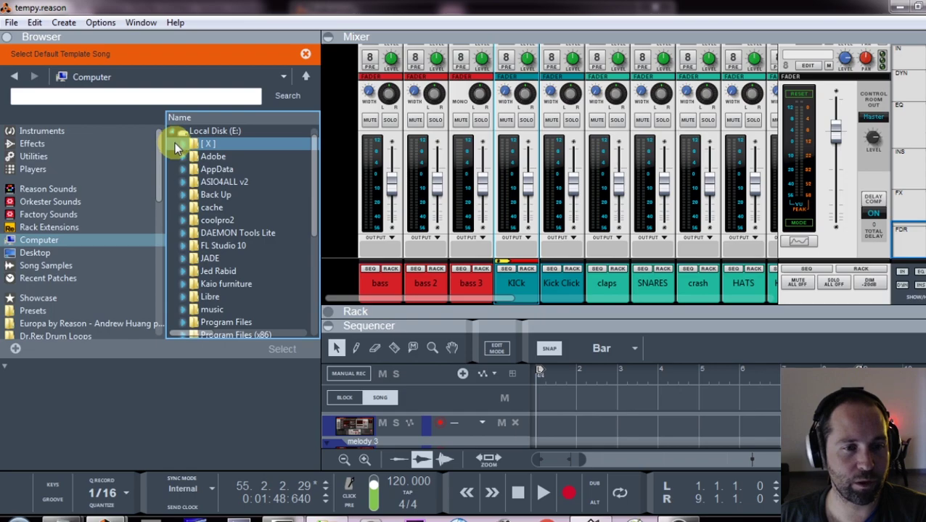
{"action": "scroll", "coordinate": [312, 154], "scroll_direction": "down", "scroll_amount": 1}
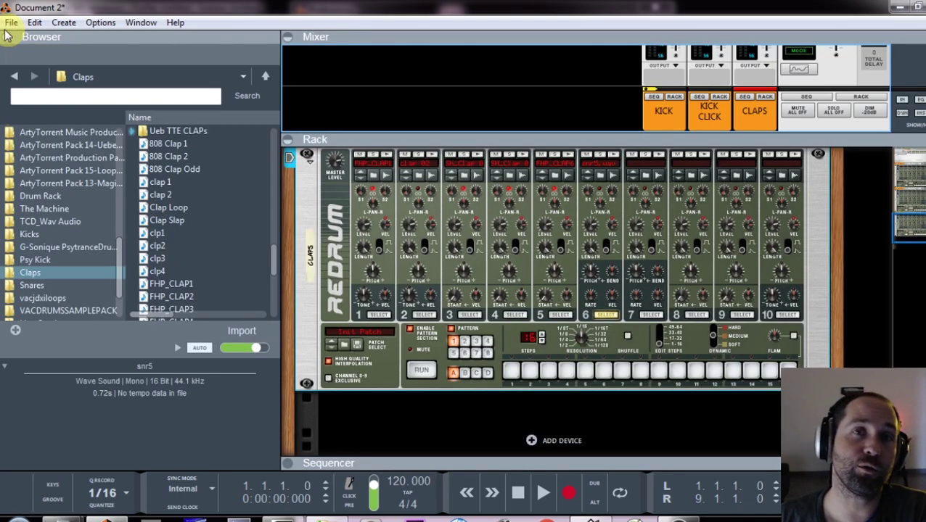
Create a new song from File > New, opening with the template's mixer channels
{"action": "left_click", "coordinate": [11, 22]}
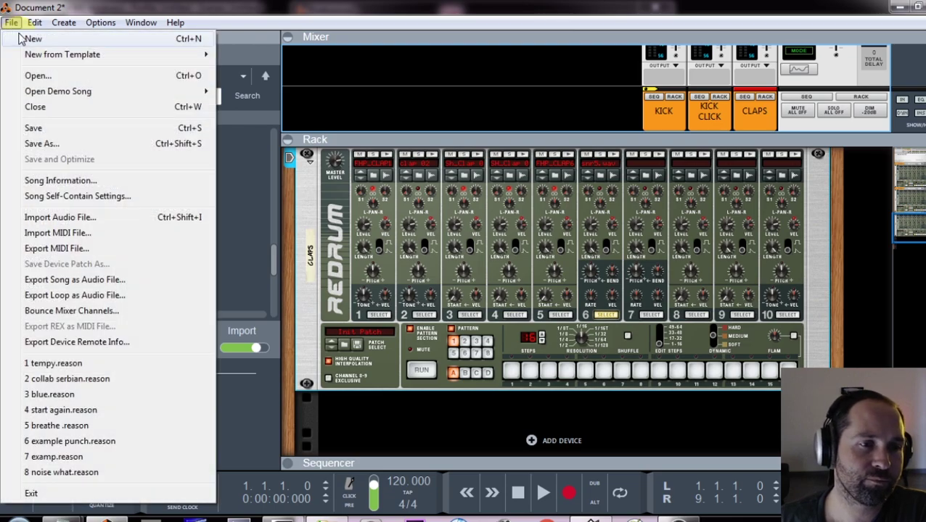
{"action": "left_click", "coordinate": [29, 37]}
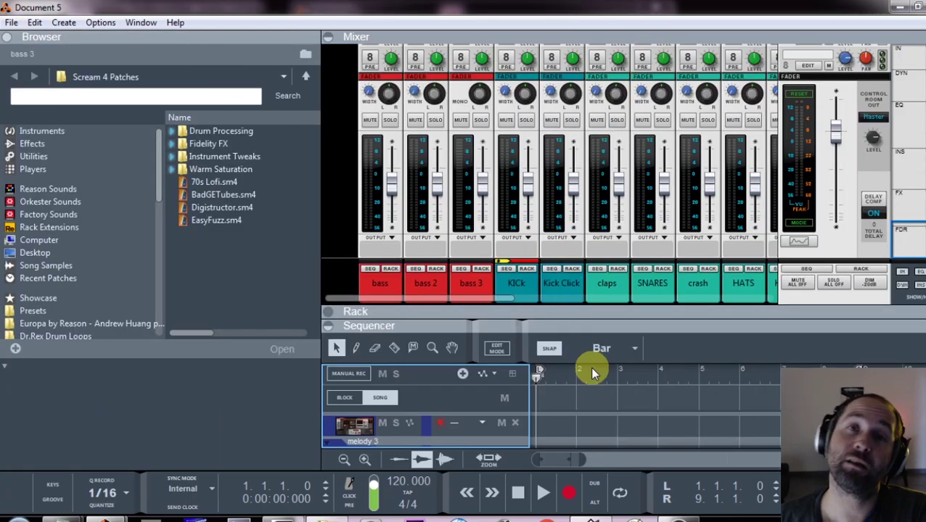